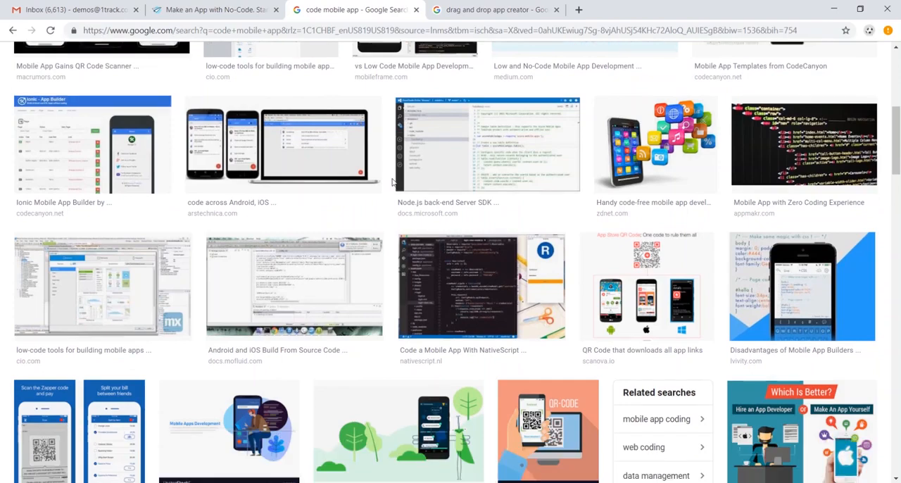
Step: Look through the image results for "code mobile app" and "drag and drop app creator"
{"action": "scroll", "coordinate": [388, 184], "scroll_direction": "up", "scroll_amount": 4}
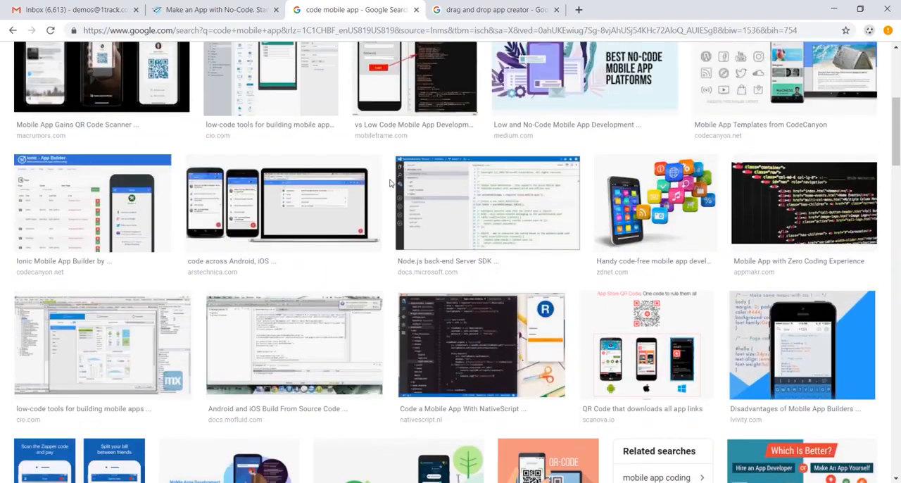
{"action": "key", "text": "ctrl+Tab"}
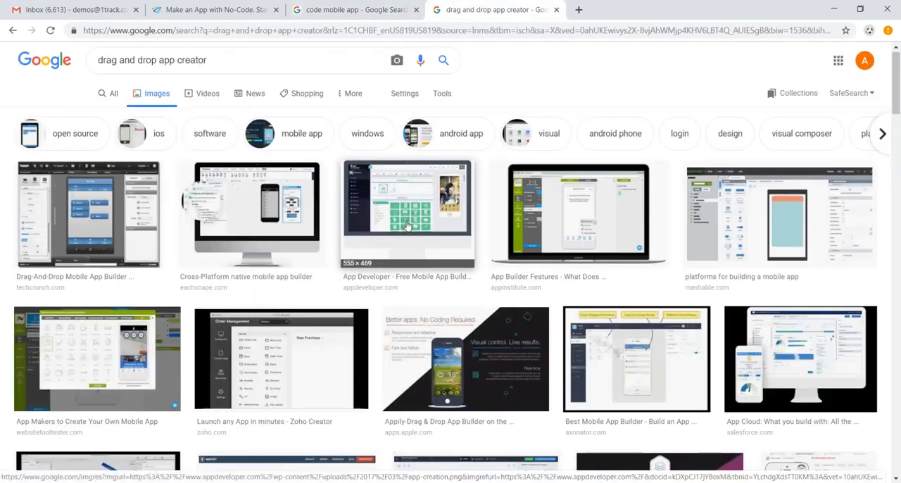
{"action": "scroll", "coordinate": [406, 225], "scroll_direction": "down", "scroll_amount": 1}
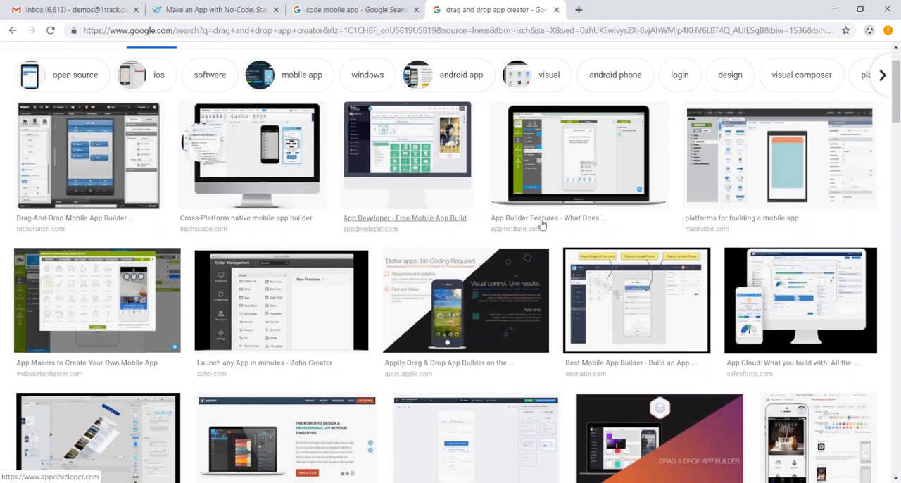
Step: Review AppSheet's Platform page, covering the three app-building stages and the supported cloud data sources
{"action": "left_click", "coordinate": [218, 9]}
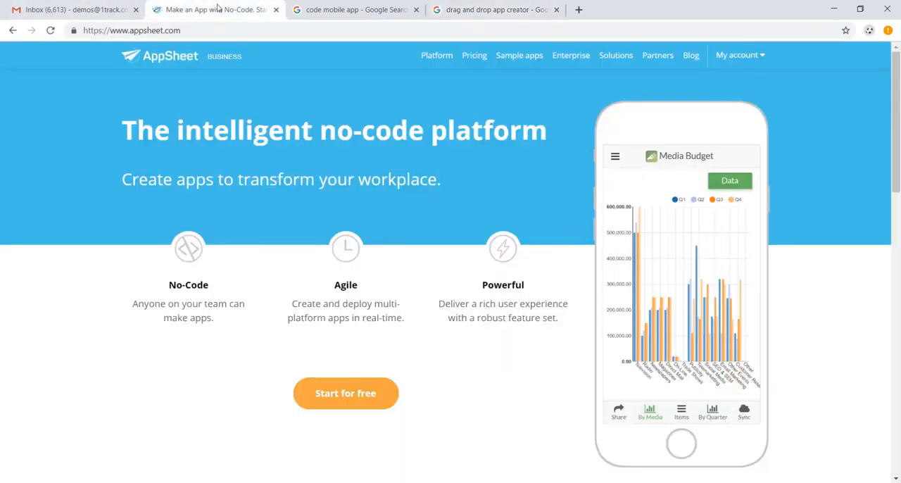
{"action": "left_click", "coordinate": [444, 62]}
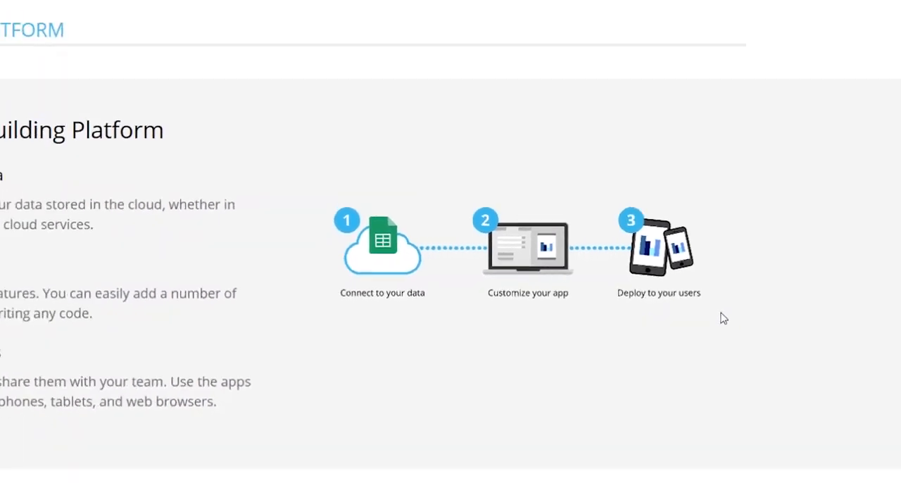
{"action": "scroll", "coordinate": [648, 280], "scroll_direction": "down", "scroll_amount": 3}
{"action": "scroll", "coordinate": [655, 283], "scroll_direction": "down", "scroll_amount": 4}
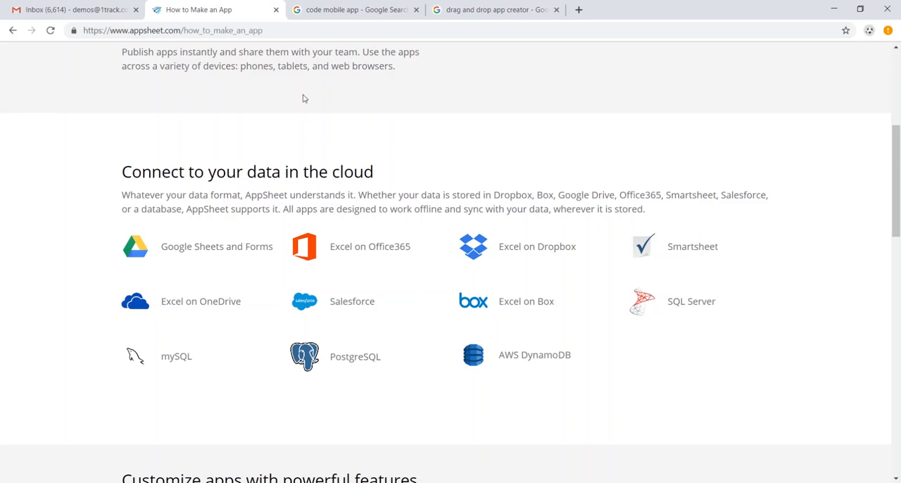
Step: Switch from Gmail to Google Drive and create a new Google Sheets spreadsheet in My Drive
{"action": "left_click", "coordinate": [74, 11]}
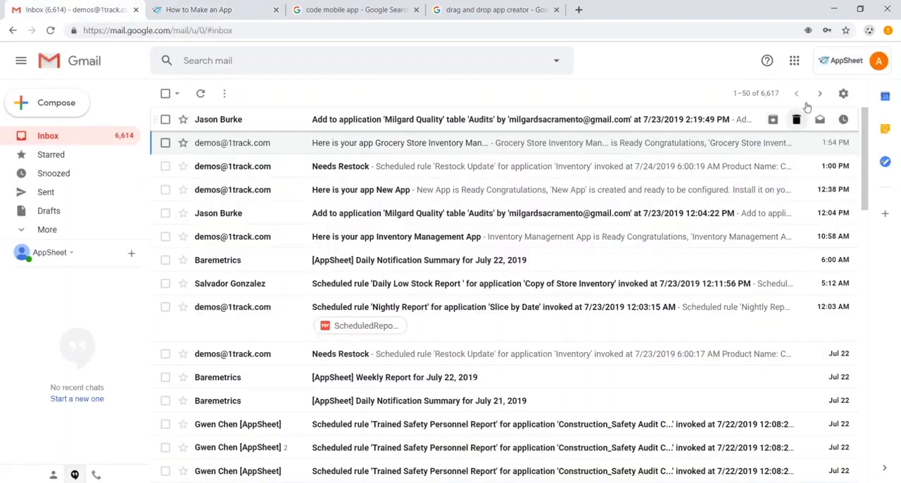
{"action": "left_click", "coordinate": [794, 62]}
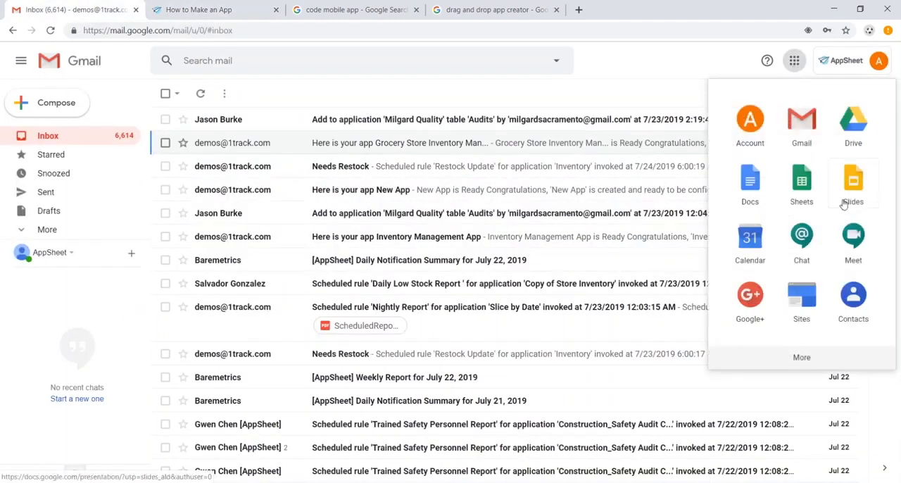
{"action": "left_click", "coordinate": [852, 131]}
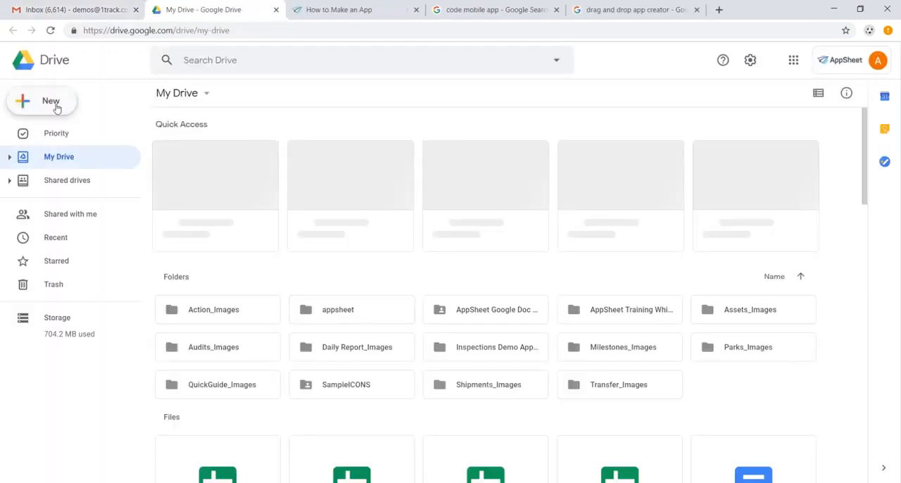
{"action": "left_click", "coordinate": [56, 105]}
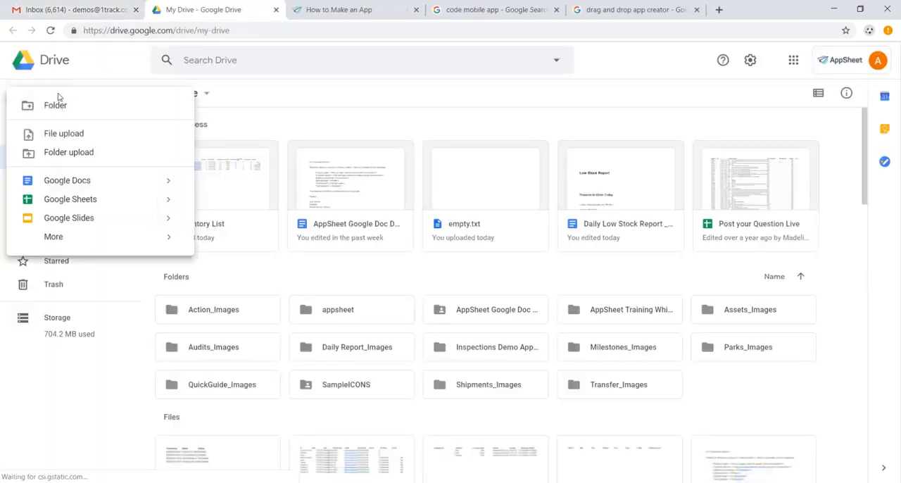
{"action": "left_click", "coordinate": [100, 203]}
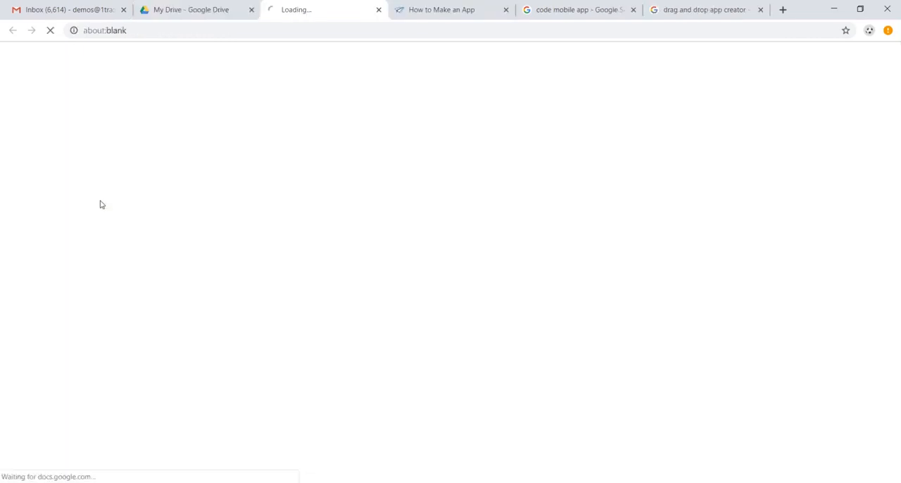
Step: Rename the new spreadsheet "Inventory Management"
{"action": "left_click", "coordinate": [122, 56]}
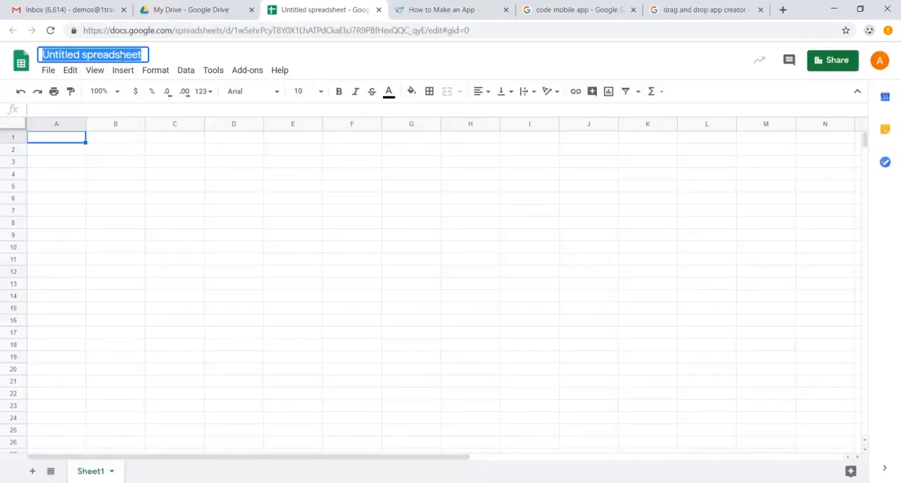
{"action": "type", "text": "Inventory Manag"}
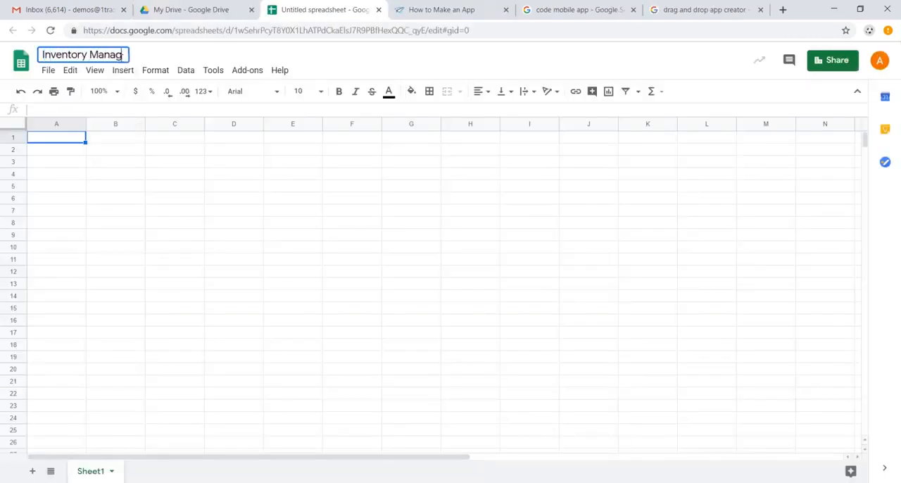
{"action": "type", "text": "ement"}
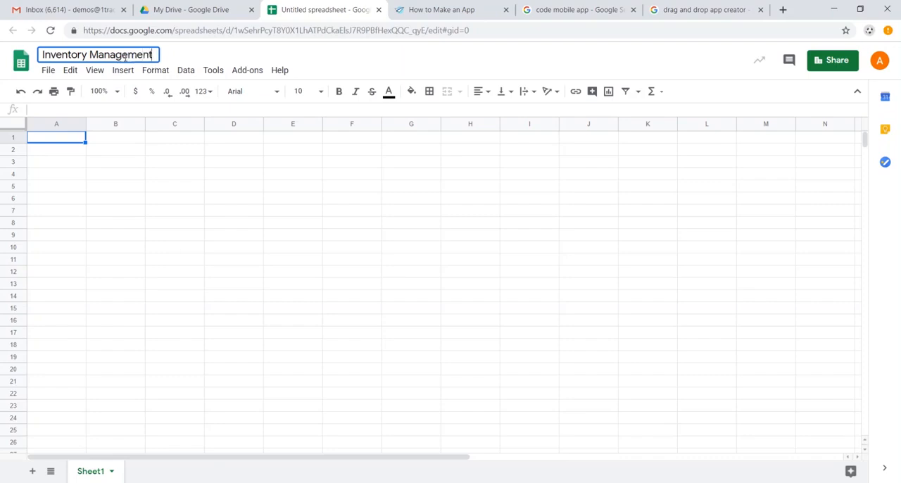
Step: Enter the headers Name, Category, Image, Available and Time Checked in cells A1 to E1
{"action": "left_click", "coordinate": [69, 140]}
{"action": "type", "text": "Name"}
{"action": "key", "text": "Tab"}
{"action": "type", "text": "Category"}
{"action": "key", "text": "Tab"}
{"action": "type", "text": "Image"}
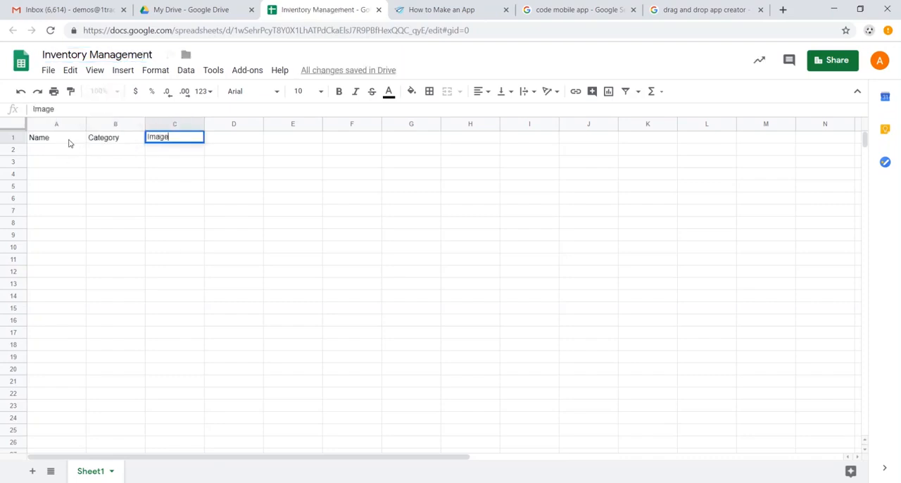
{"action": "key", "text": "Tab"}
{"action": "type", "text": "Available"}
{"action": "key", "text": "Tab"}
{"action": "type", "text": "Time Checked"}
Step: Continue the header row with Unit Price, Inventory alue, Order Quantity and Barcode in cells F1 to I1
{"action": "key", "text": "Tab"}
{"action": "type", "text": "Unit Price"}
{"action": "key", "text": "Tab"}
{"action": "type", "text": "Inventory "}
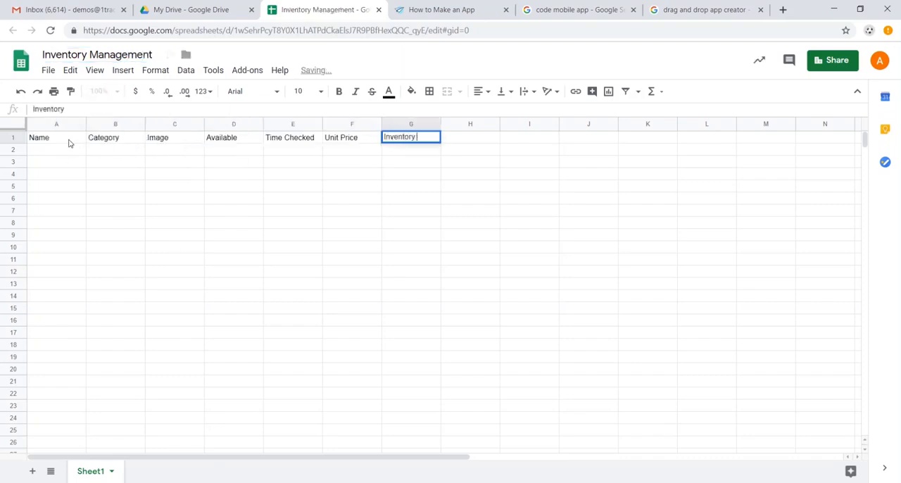
{"action": "type", "text": "alue"}
{"action": "key", "text": "Tab"}
{"action": "type", "text": "Order Quantity"}
{"action": "key", "text": "Tab"}
{"action": "type", "text": "Barcode"}
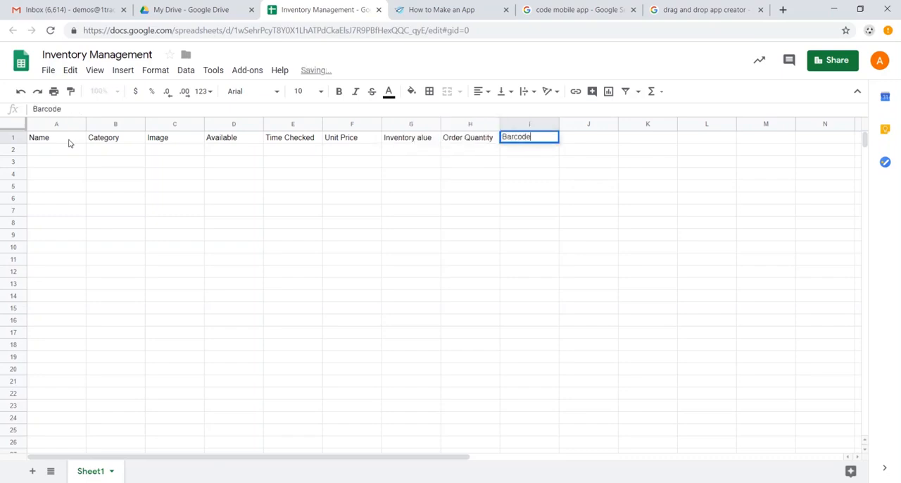
{"action": "key", "text": "Return"}
{"action": "key", "text": "ctrl+a"}
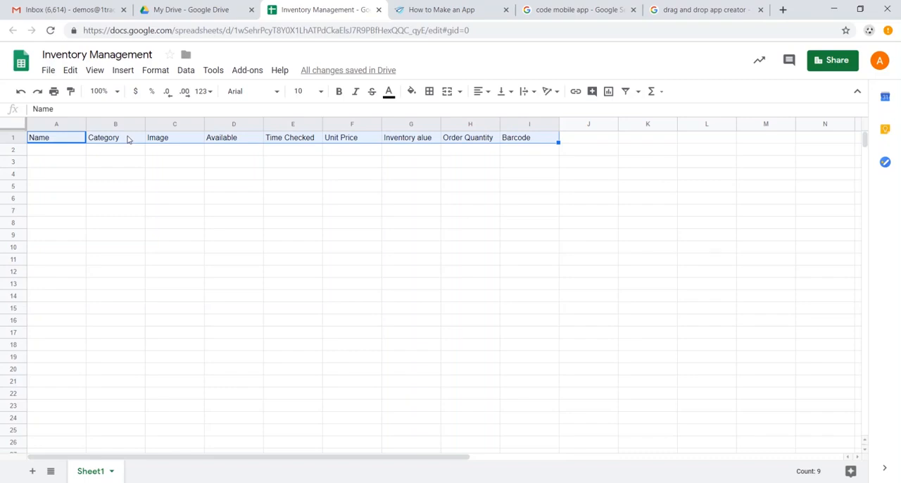
Step: Paste the prepared inventory records, Avocado through Ibuprofen, below the headers starting in cell A2
{"action": "left_click", "coordinate": [73, 152]}
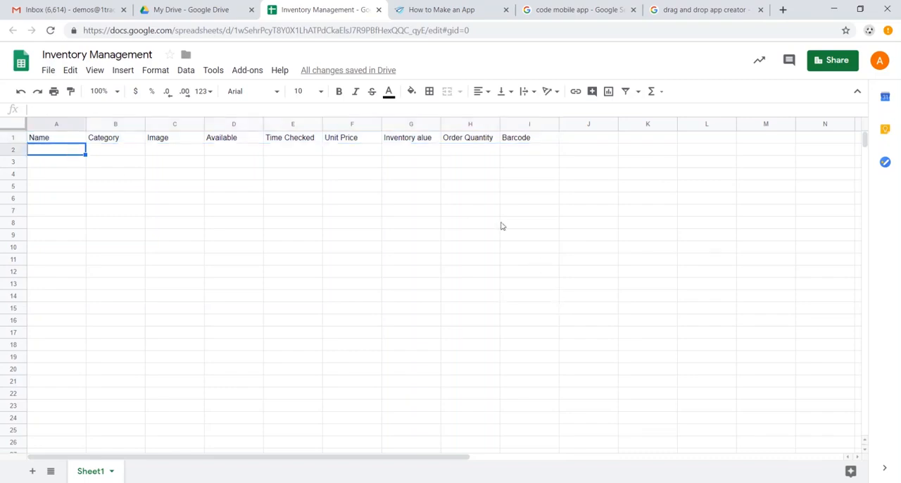
{"action": "key", "text": "alt+Tab"}
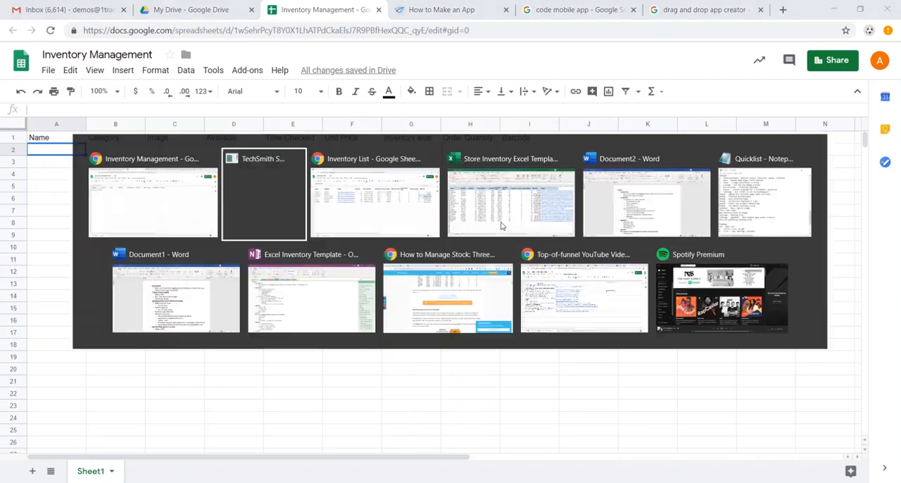
{"action": "key", "text": "ctrl+v"}
{"action": "left_click", "coordinate": [340, 176]}
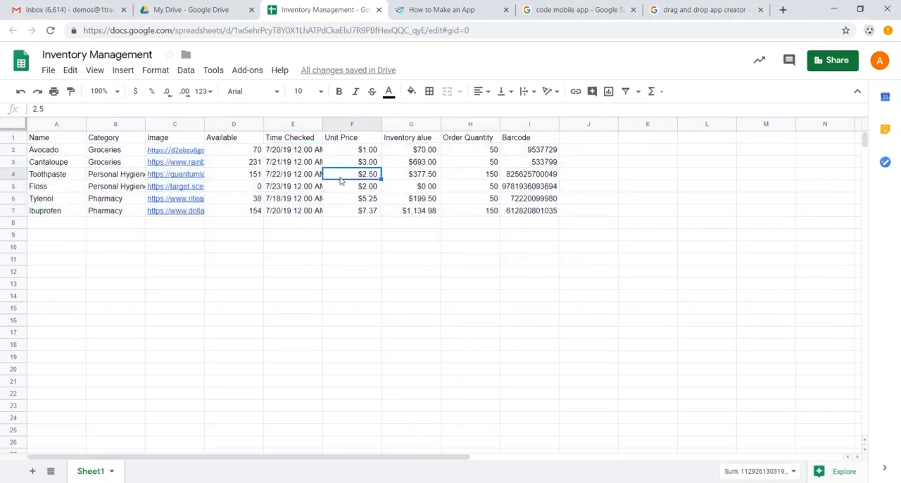
Step: Examine the Avocado row's entries from Name through the inventory value, including the image link and the formulas
{"action": "left_click", "coordinate": [57, 149]}
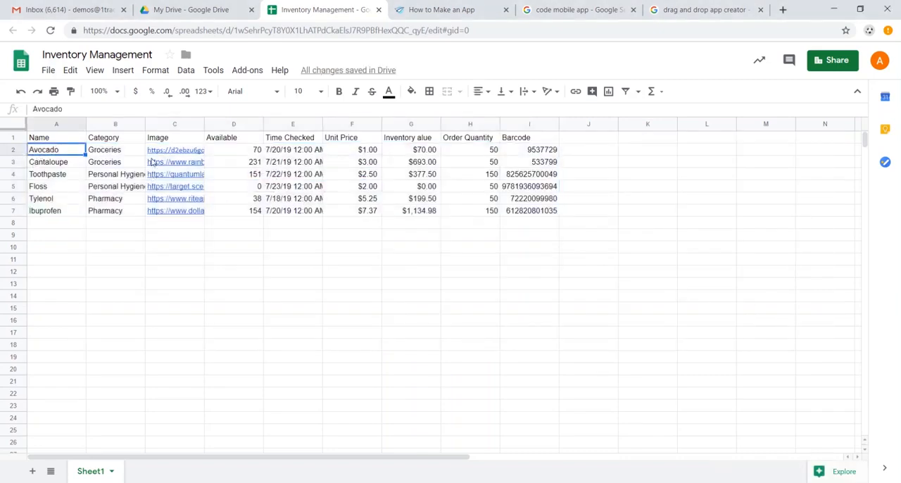
{"action": "key", "text": "Right"}
{"action": "key", "text": "Right"}
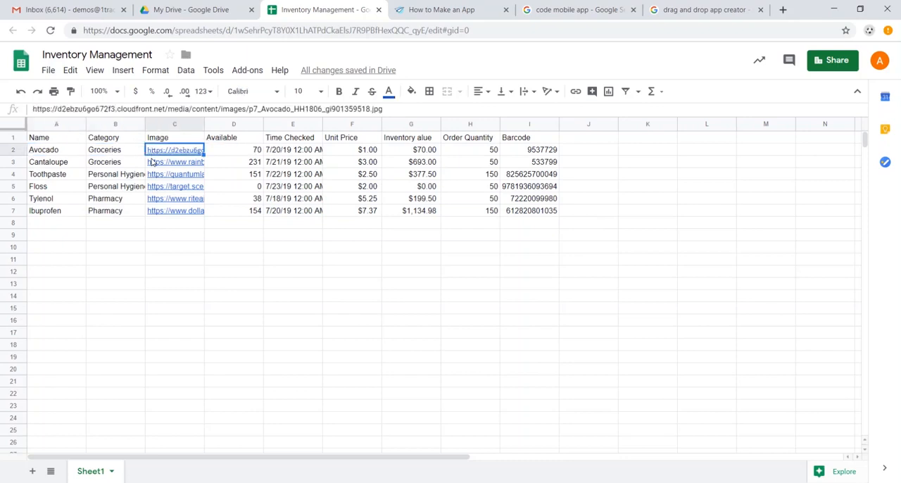
{"action": "key", "text": "Down"}
{"action": "key", "text": "Right"}
{"action": "key", "text": "Up"}
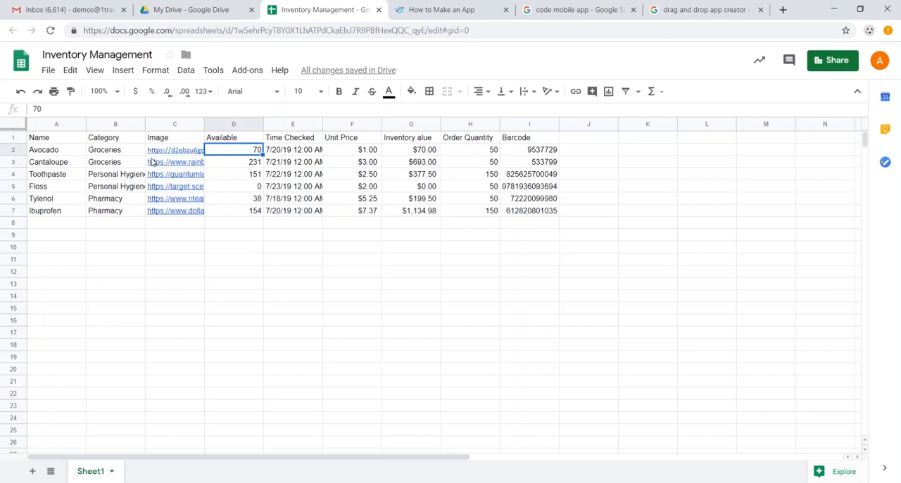
{"action": "key", "text": "Right"}
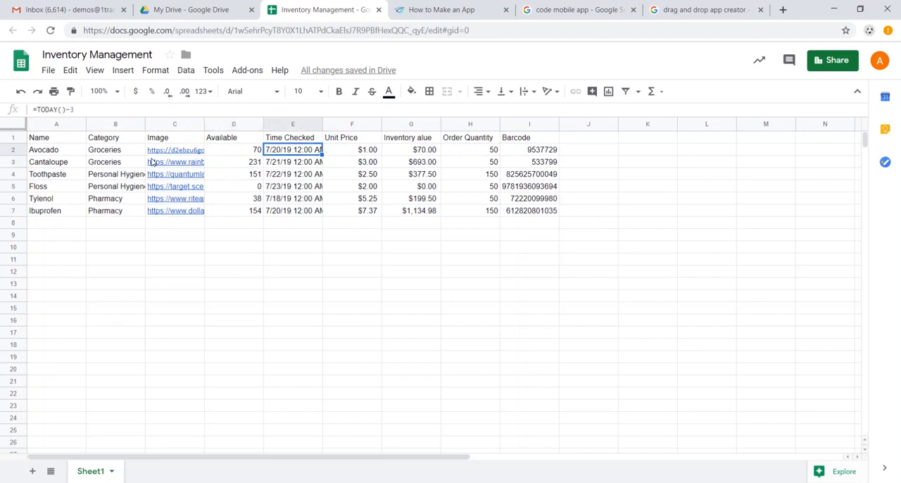
{"action": "key", "text": "Right"}
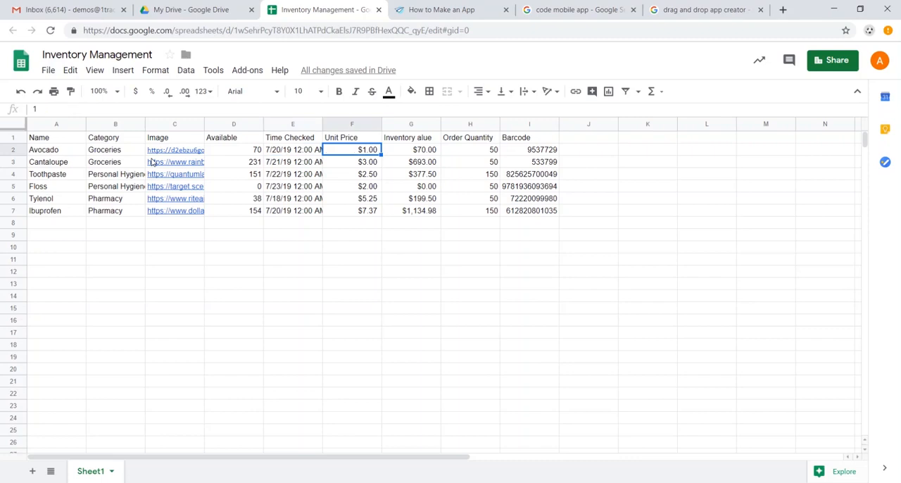
{"action": "key", "text": "Right"}
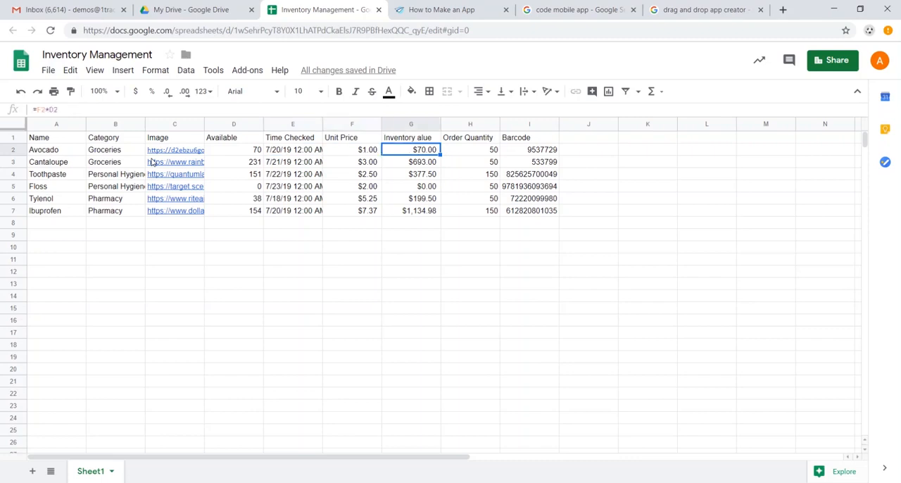
Step: Correct the header in G1 to "Inventory Value" and check the Avocado row's barcode and inventory value formula
{"action": "double_click", "coordinate": [422, 140]}
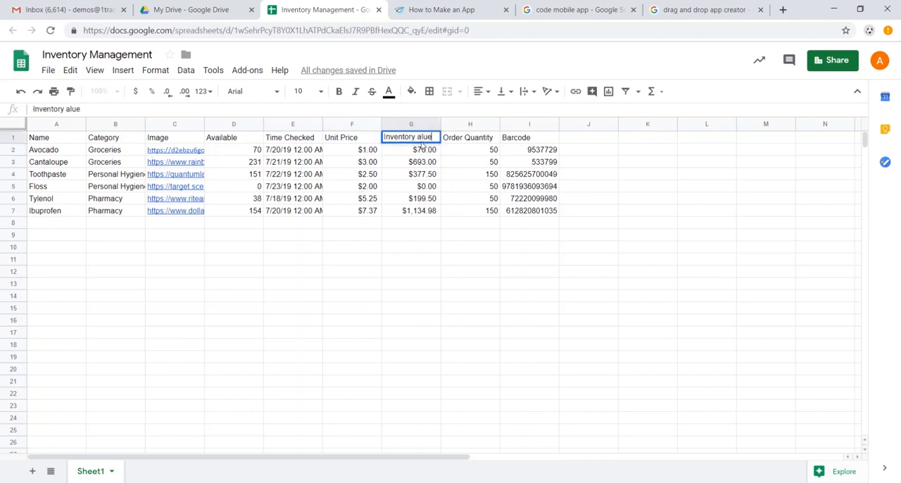
{"action": "type", "text": "V"}
{"action": "key", "text": "Tab"}
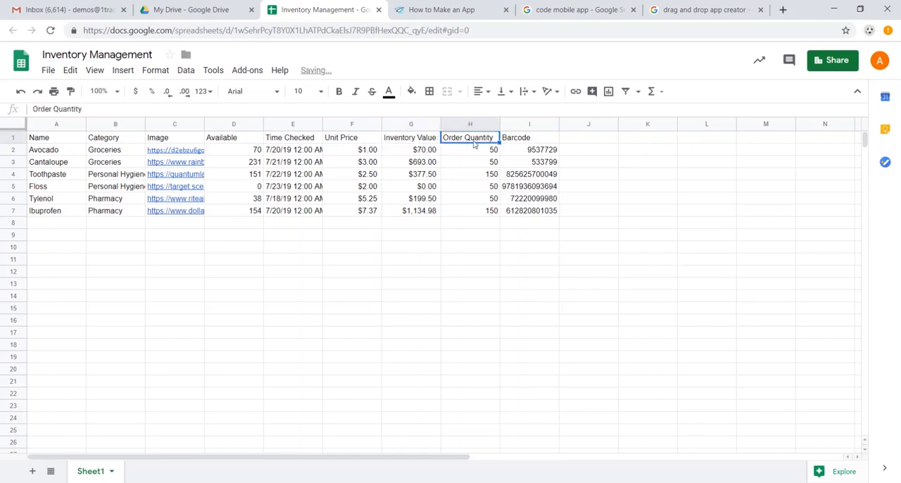
{"action": "left_click", "coordinate": [547, 156]}
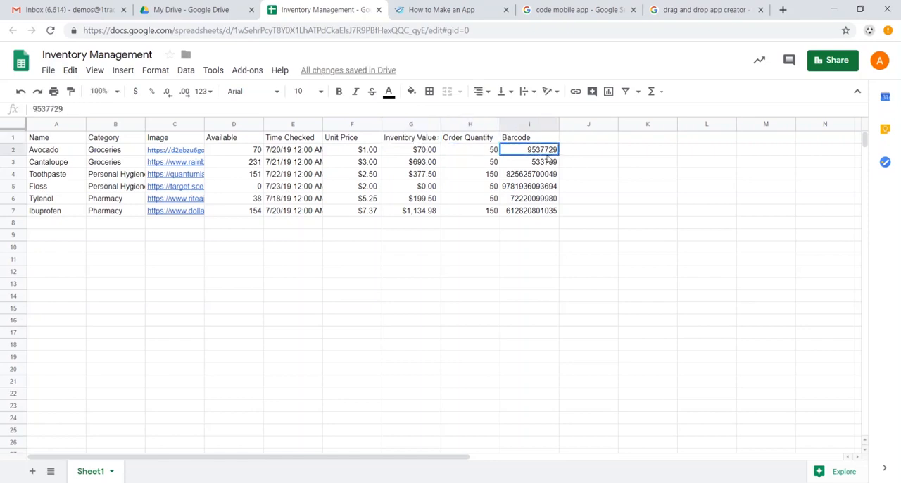
{"action": "left_click", "coordinate": [426, 153]}
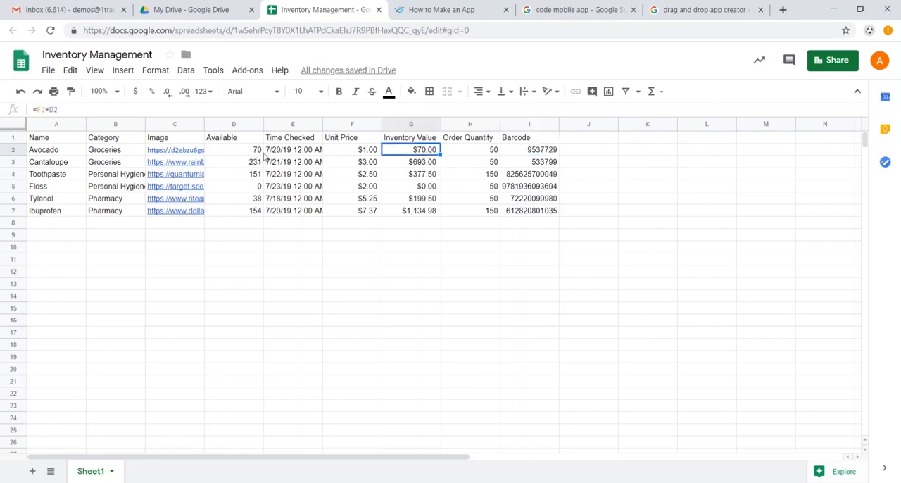
Step: Return to the AppSheet site, get started for free and begin setting up a new mobile app
{"action": "left_click", "coordinate": [426, 12]}
{"action": "scroll", "coordinate": [422, 133], "scroll_direction": "down", "scroll_amount": 4}
{"action": "scroll", "coordinate": [464, 148], "scroll_direction": "up", "scroll_amount": 8}
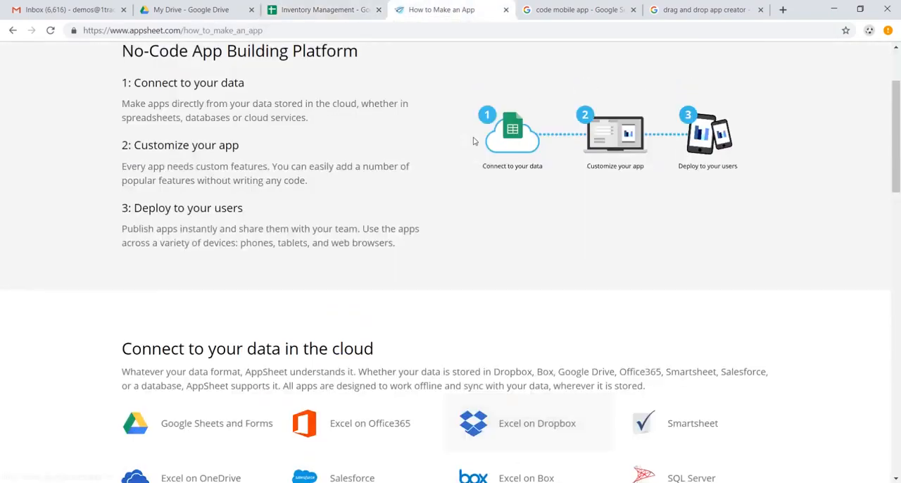
{"action": "left_click", "coordinate": [160, 57]}
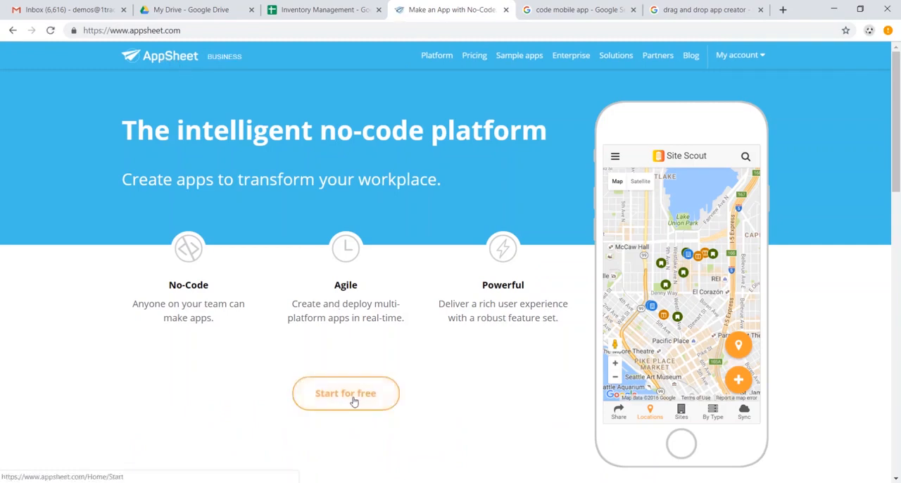
{"action": "left_click", "coordinate": [354, 401]}
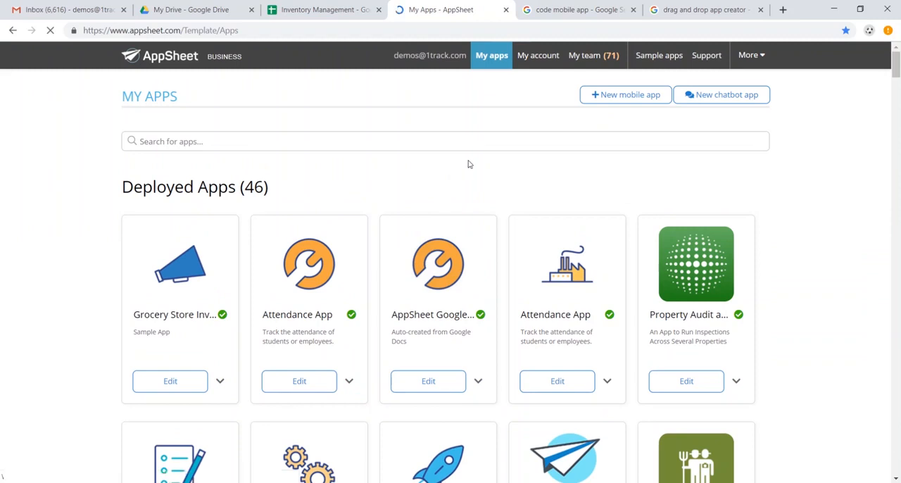
{"action": "left_click", "coordinate": [629, 97]}
{"action": "left_click", "coordinate": [341, 200]}
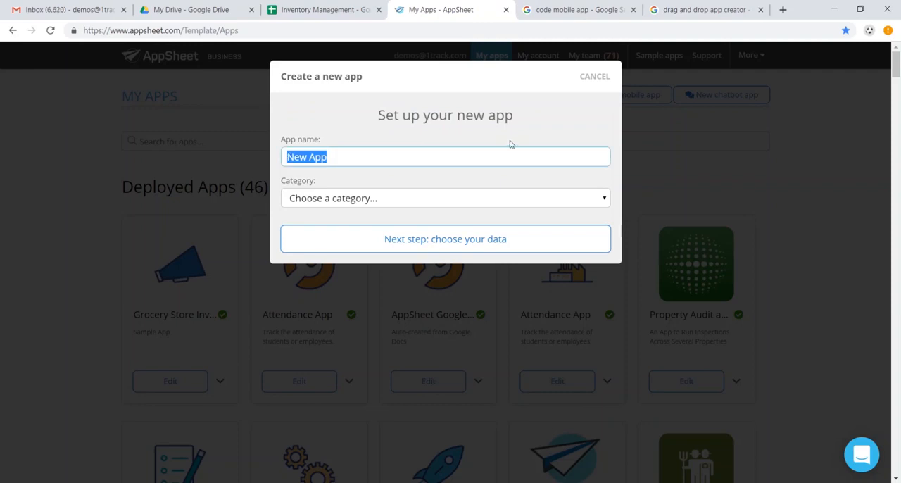
Step: Name the new app Grocery Inventory, assign the Inventory Management category and proceed to choosing its data
{"action": "type", "text": "Grocery Inventory"}
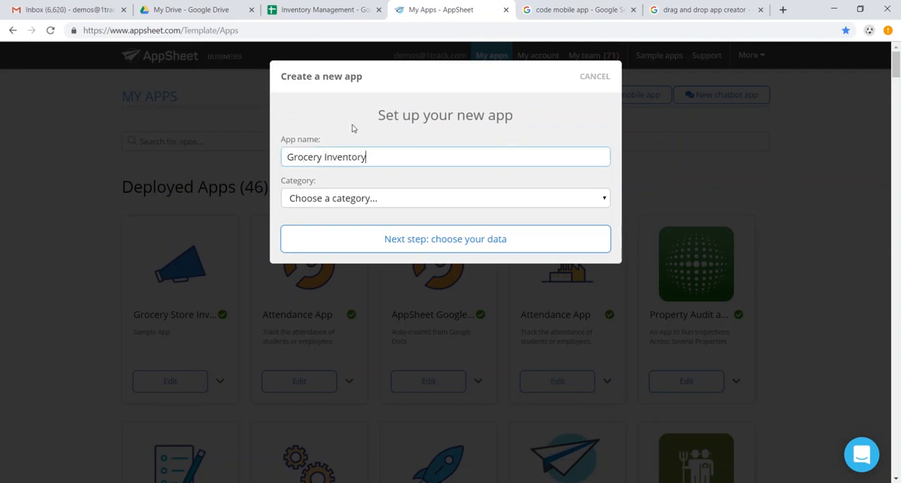
{"action": "left_click", "coordinate": [396, 202]}
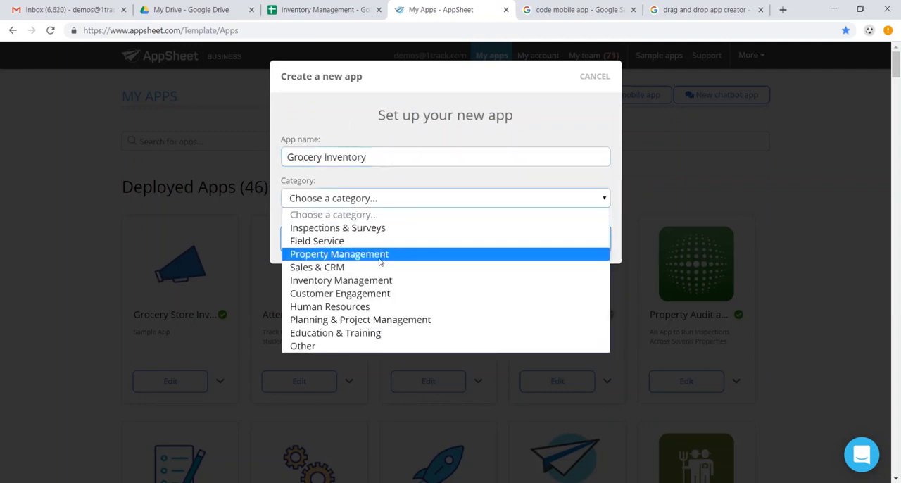
{"action": "left_click", "coordinate": [379, 281]}
{"action": "left_click", "coordinate": [413, 246]}
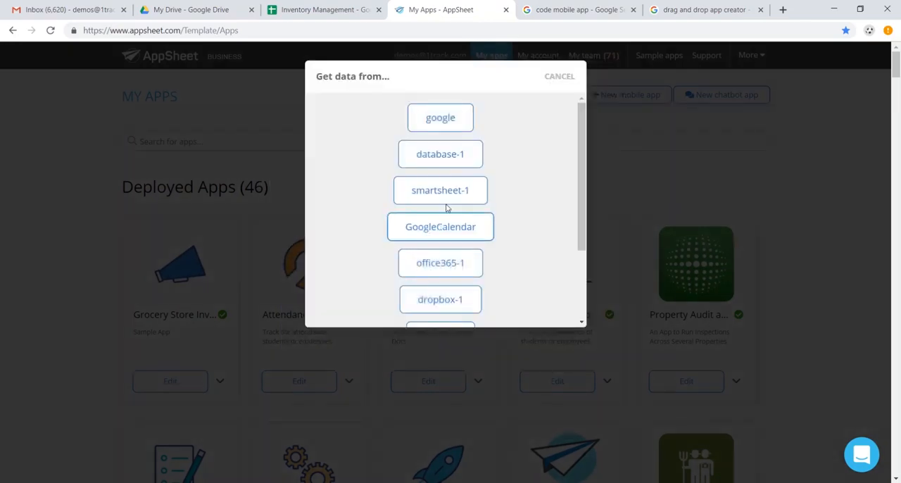
Step: Use Google as the data source, search the Drive for "inventory management" and select the Inventory Management spreadsheet
{"action": "left_click", "coordinate": [427, 116]}
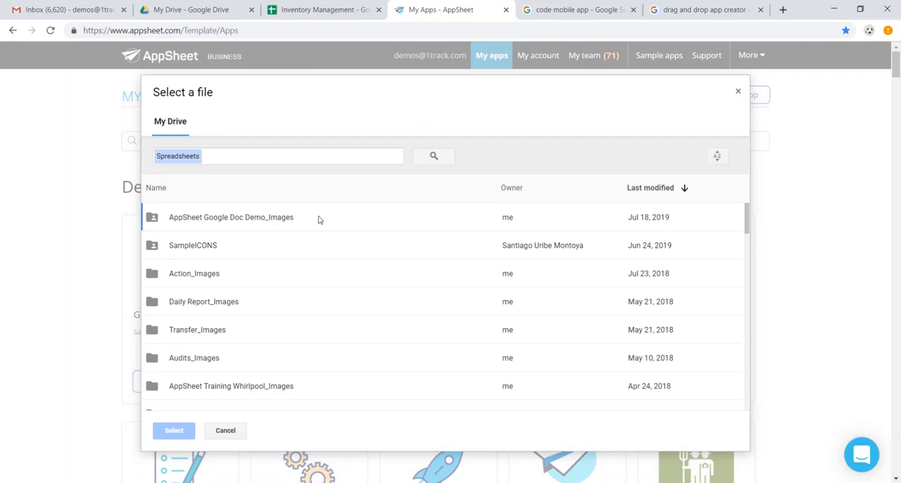
{"action": "left_click", "coordinate": [285, 156]}
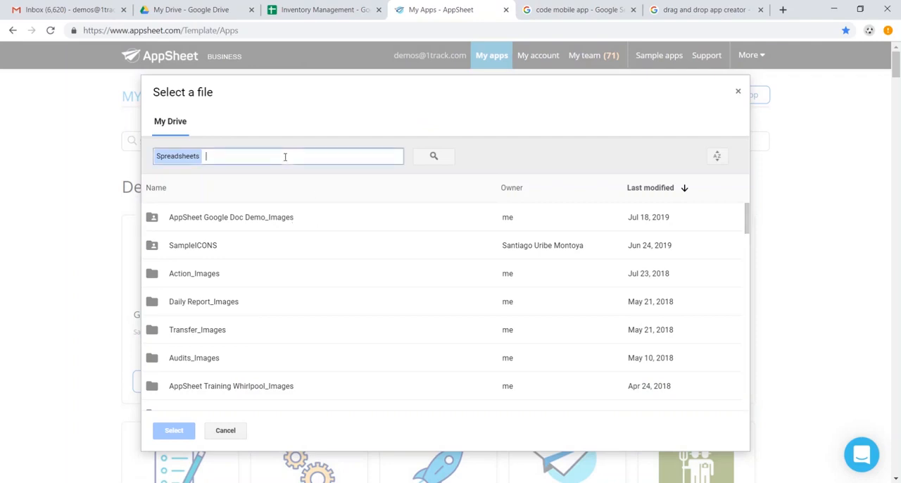
{"action": "type", "text": "inventory management"}
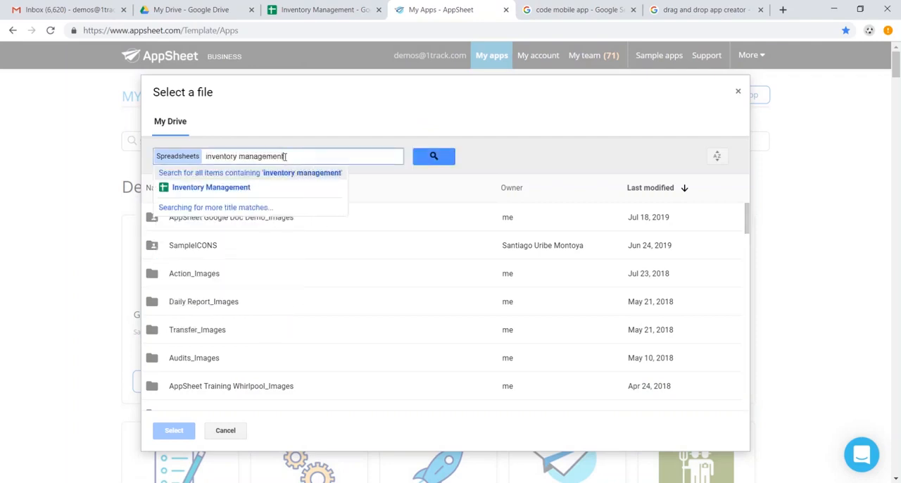
{"action": "key", "text": "Return"}
{"action": "left_click", "coordinate": [335, 226]}
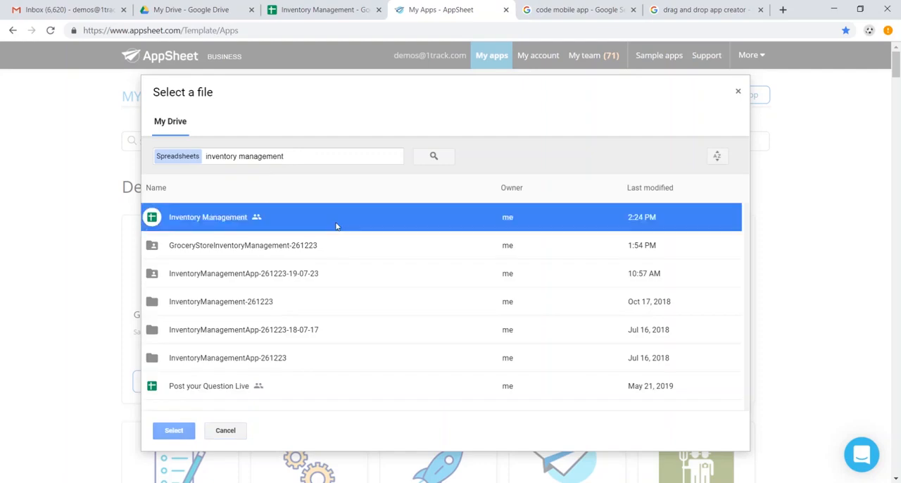
{"action": "left_click", "coordinate": [187, 428]}
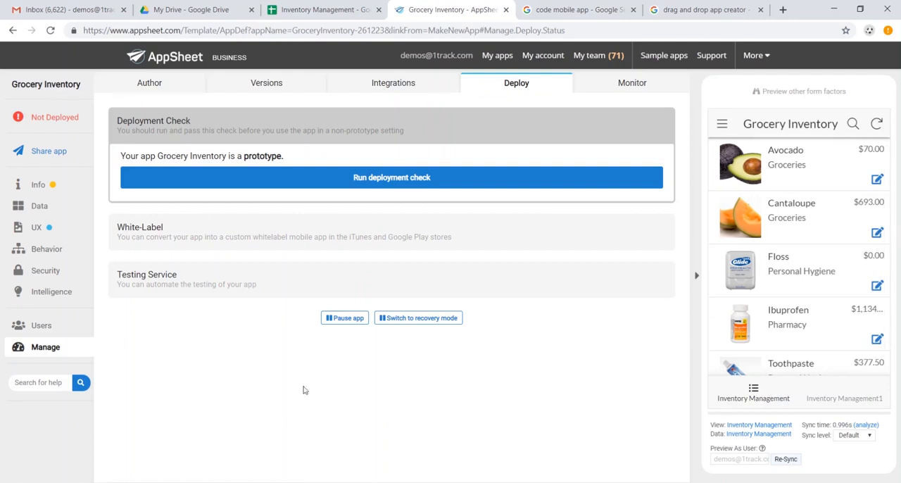
Step: Look through the inventory list in the app preview and the detail view of the Avocado item
{"action": "scroll", "coordinate": [818, 264], "scroll_direction": "down", "scroll_amount": 1}
{"action": "scroll", "coordinate": [818, 264], "scroll_direction": "down", "scroll_amount": 3}
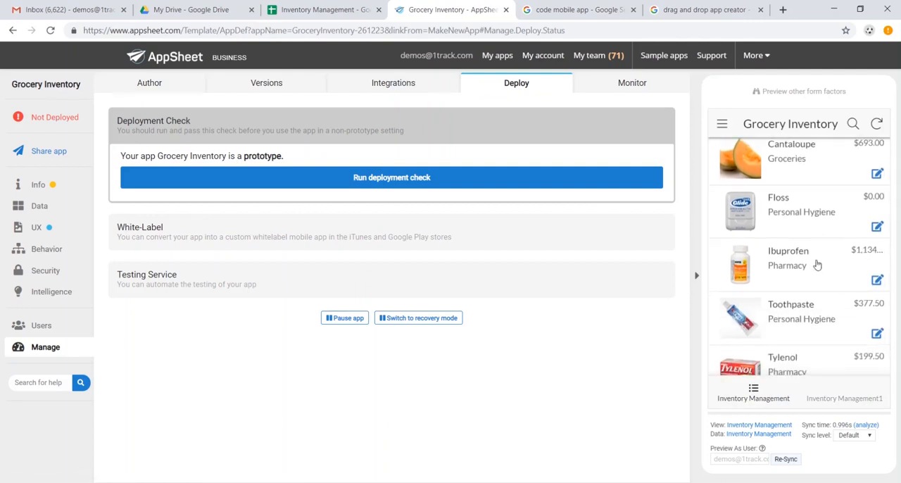
{"action": "scroll", "coordinate": [815, 261], "scroll_direction": "up", "scroll_amount": 4}
{"action": "scroll", "coordinate": [809, 262], "scroll_direction": "down", "scroll_amount": 4}
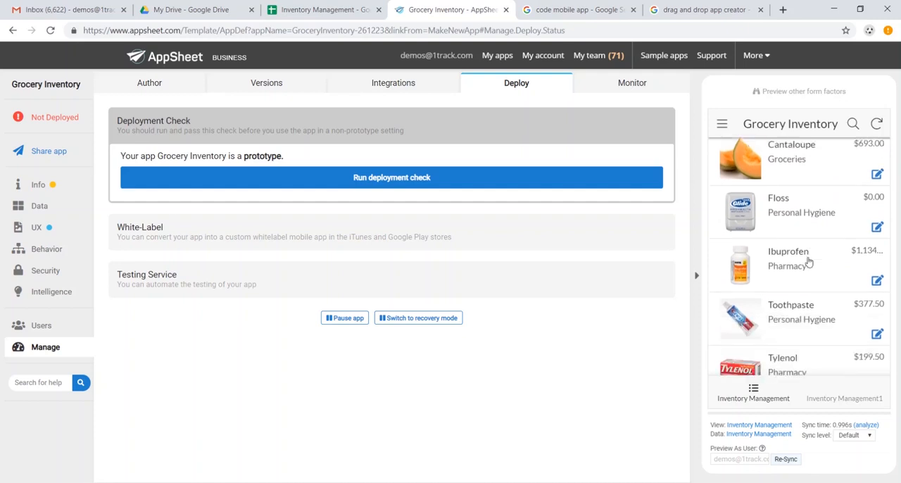
{"action": "scroll", "coordinate": [782, 186], "scroll_direction": "up", "scroll_amount": 4}
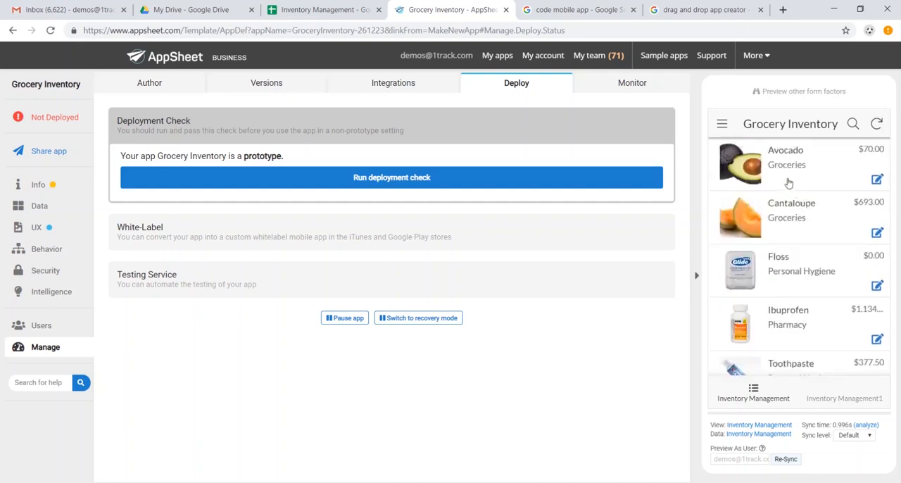
{"action": "left_click", "coordinate": [784, 180]}
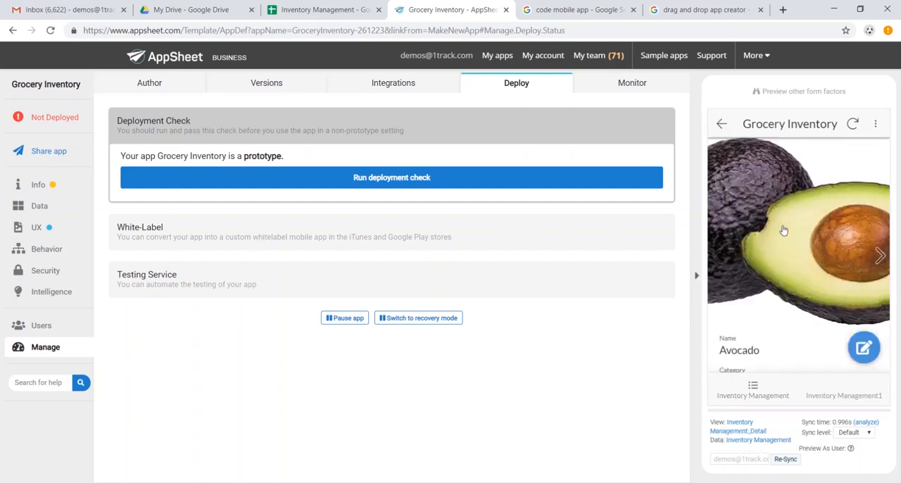
{"action": "scroll", "coordinate": [802, 232], "scroll_direction": "down", "scroll_amount": 3}
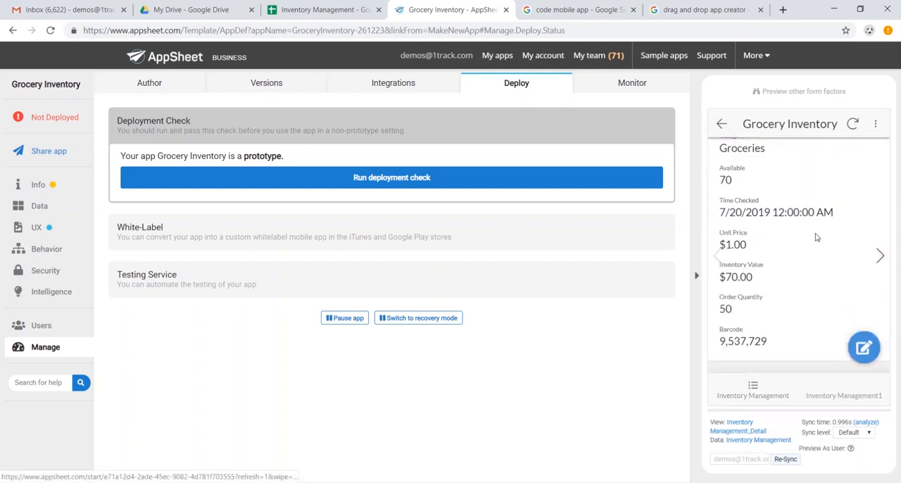
Step: Edit the Avocado item in the app preview to set its unit price to $1.50, save it and sync the change
{"action": "left_click", "coordinate": [863, 345]}
{"action": "scroll", "coordinate": [801, 261], "scroll_direction": "down", "scroll_amount": 5}
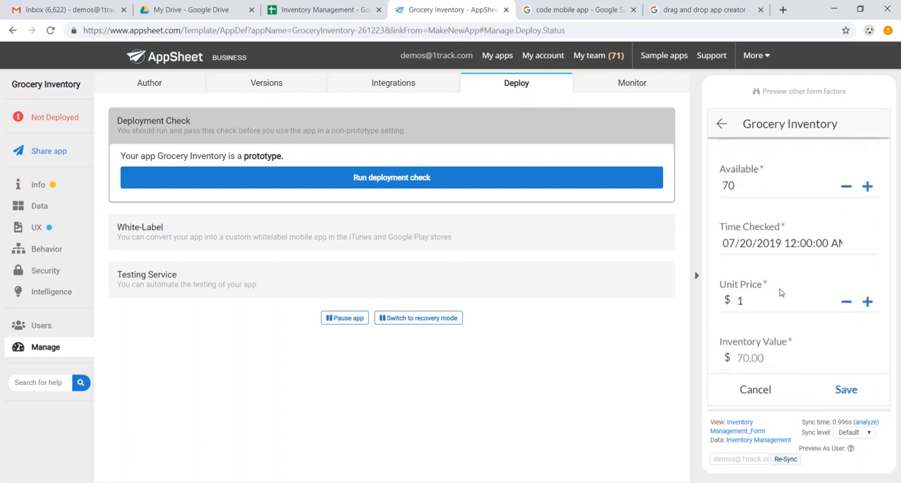
{"action": "left_click", "coordinate": [773, 302]}
{"action": "left_click", "coordinate": [780, 299]}
{"action": "left_click", "coordinate": [853, 393]}
{"action": "left_click", "coordinate": [854, 125]}
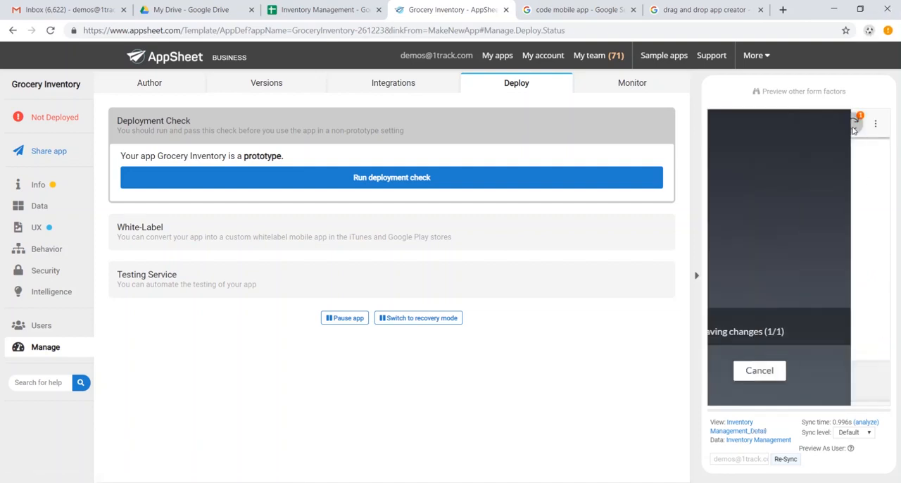
Step: Check Avocado's unit price in the Inventory Management spreadsheet, and review the item's details back in the app preview
{"action": "left_click", "coordinate": [318, 9]}
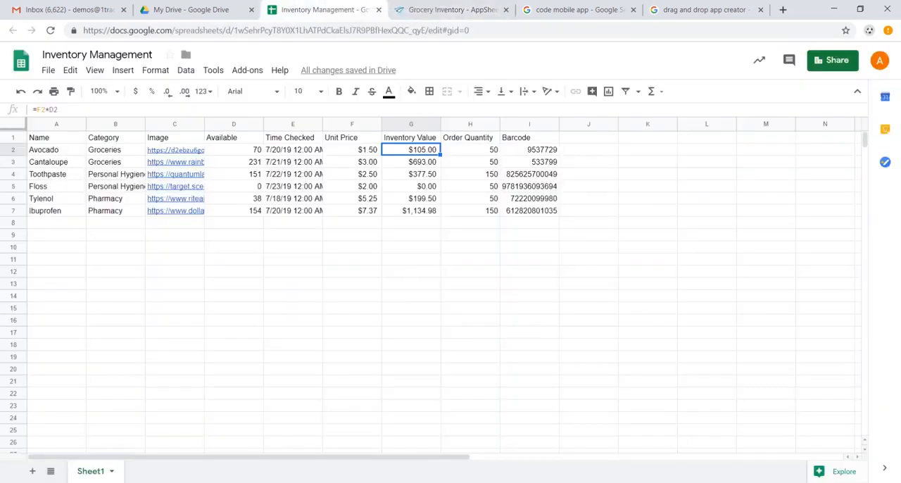
{"action": "left_click", "coordinate": [368, 150]}
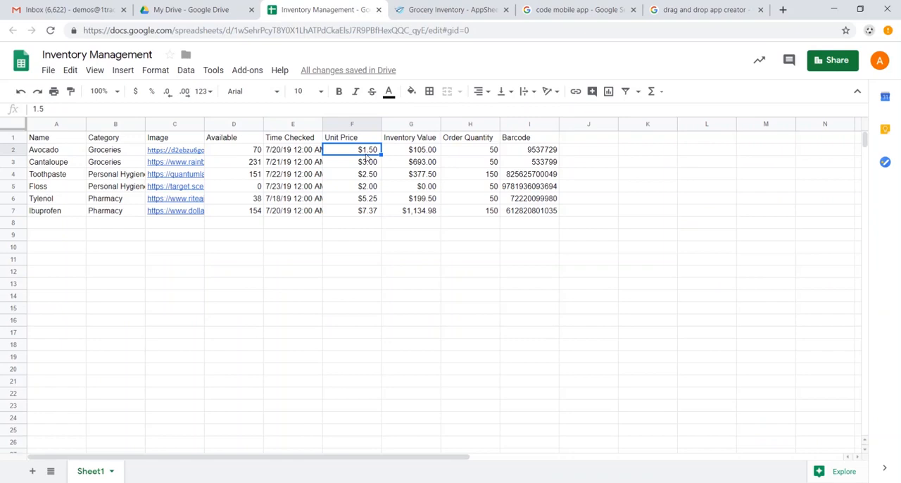
{"action": "key", "text": "ctrl+Tab"}
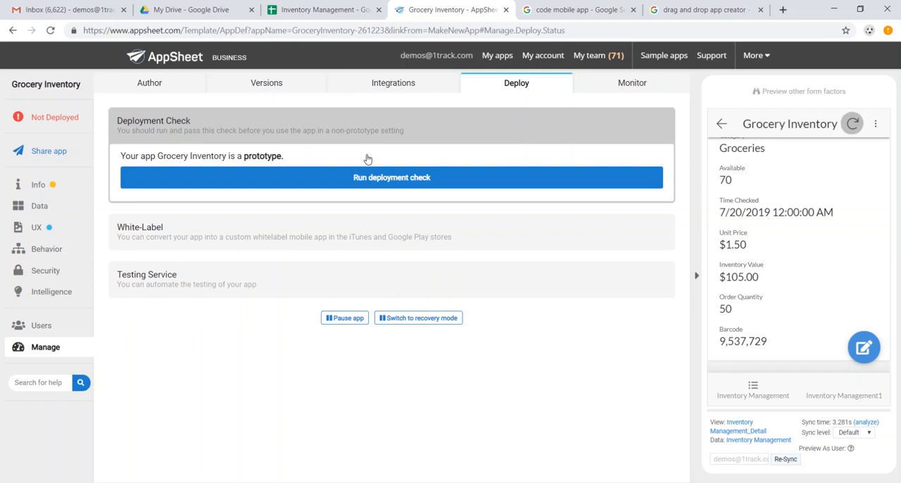
{"action": "scroll", "coordinate": [811, 234], "scroll_direction": "down", "scroll_amount": 1}
{"action": "scroll", "coordinate": [808, 234], "scroll_direction": "up", "scroll_amount": 4}
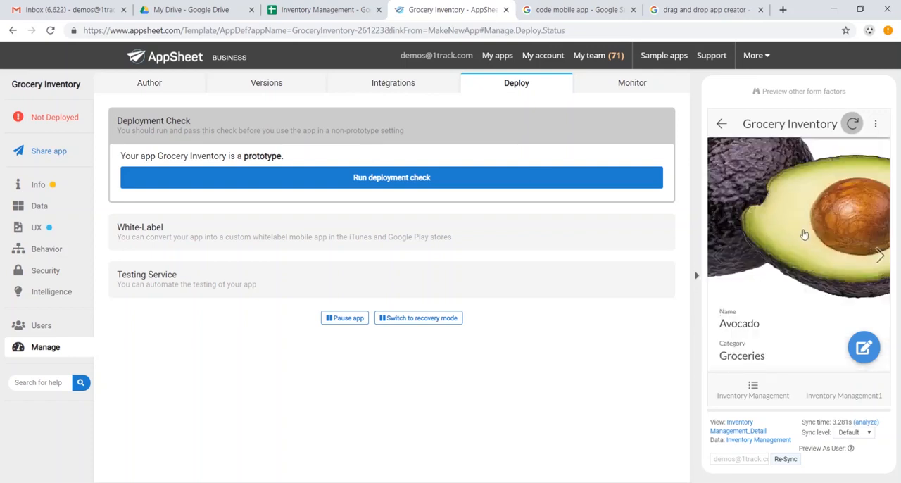
{"action": "scroll", "coordinate": [804, 234], "scroll_direction": "up", "scroll_amount": 1}
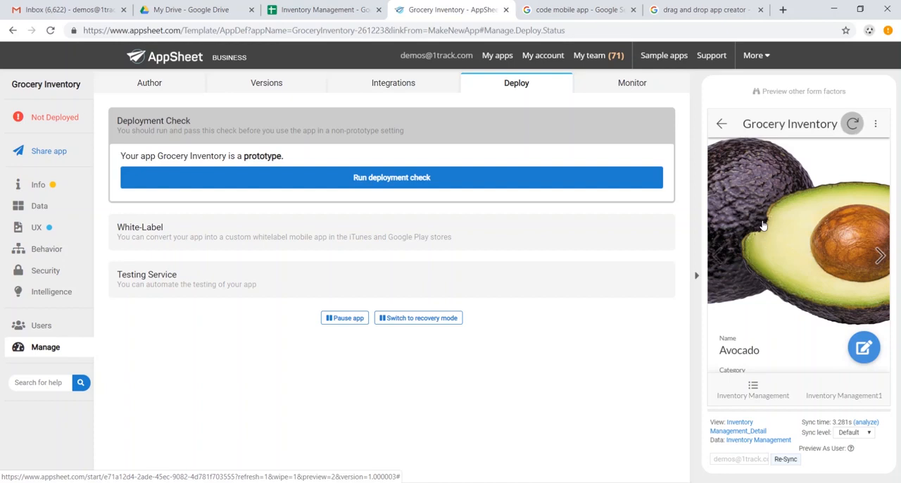
Step: Allow adds and deletes in addition to updates on the Inventory Management data table and save the app
{"action": "left_click", "coordinate": [45, 208]}
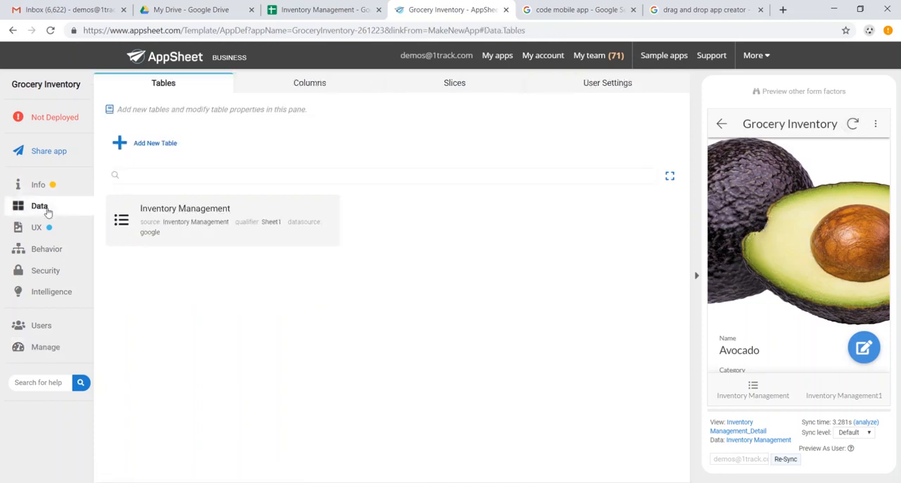
{"action": "left_click", "coordinate": [252, 223]}
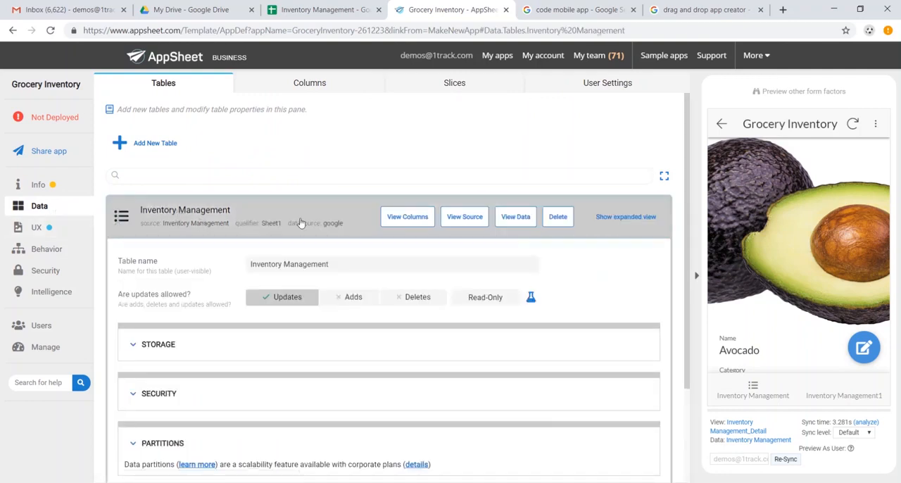
{"action": "scroll", "coordinate": [315, 241], "scroll_direction": "down", "scroll_amount": 1}
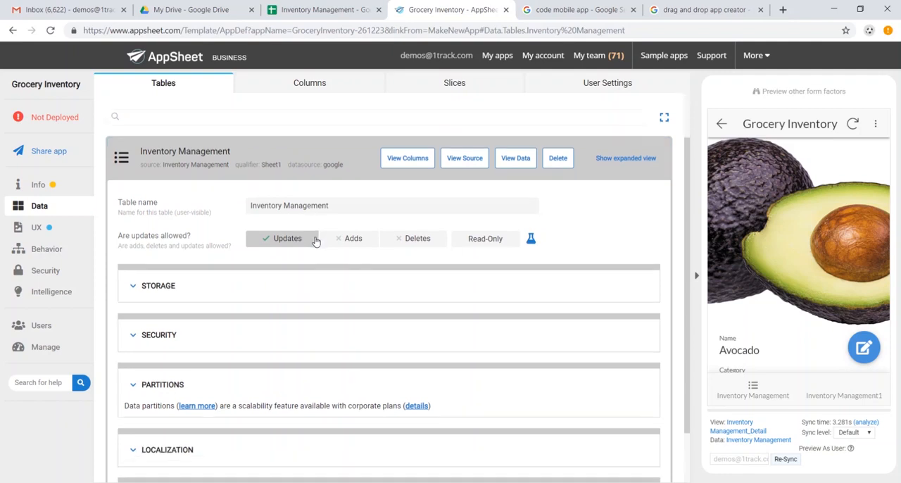
{"action": "left_click", "coordinate": [357, 240]}
{"action": "left_click", "coordinate": [415, 239]}
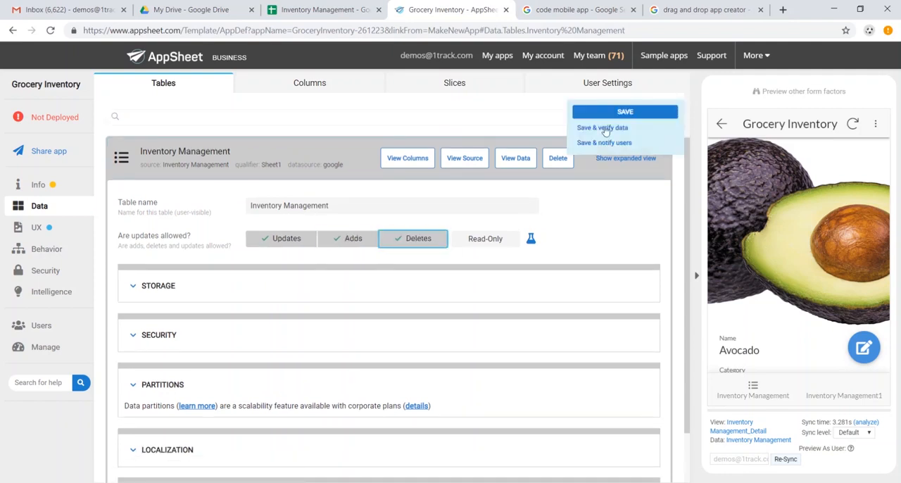
{"action": "left_click", "coordinate": [616, 114]}
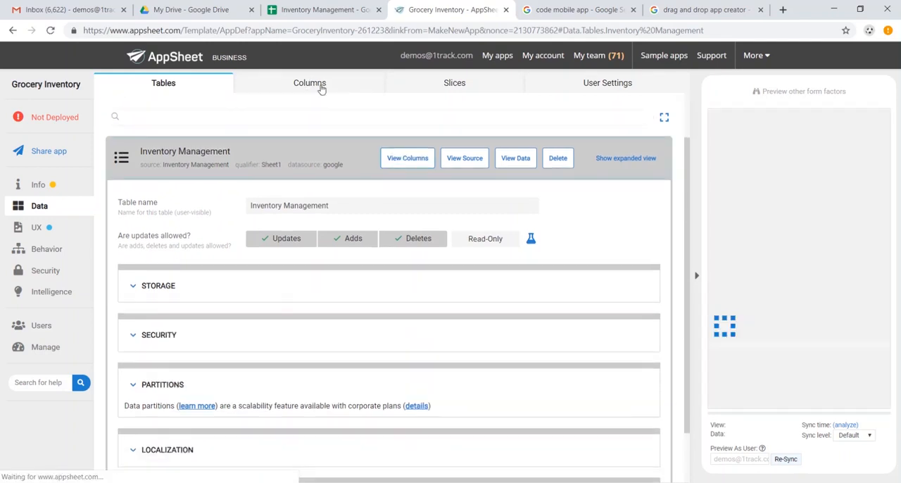
Step: Examine the column structure of the Inventory Management table, including each column's data type from _RowNumber to Barcode
{"action": "left_click", "coordinate": [321, 88]}
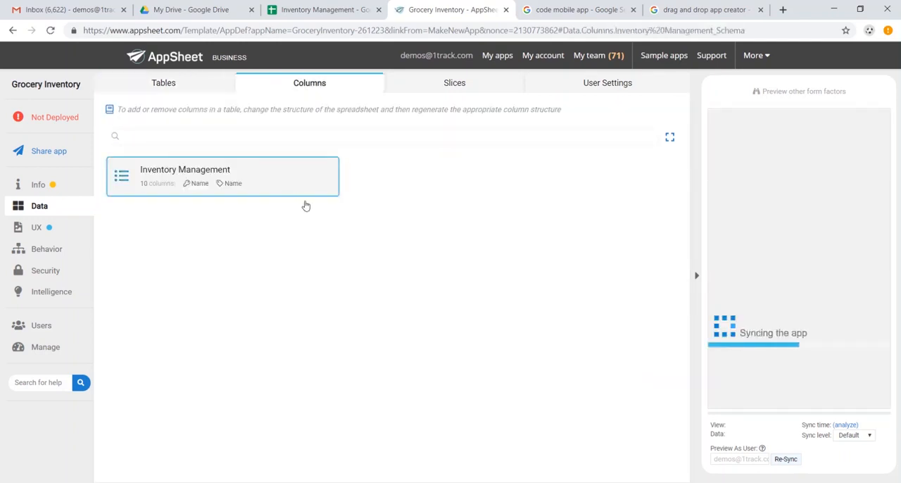
{"action": "left_click", "coordinate": [305, 204]}
{"action": "scroll", "coordinate": [323, 285], "scroll_direction": "down", "scroll_amount": 2}
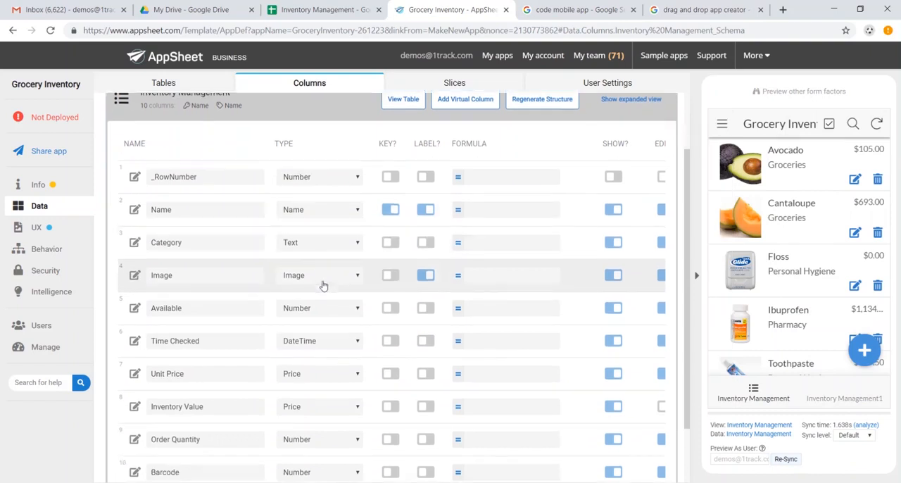
{"action": "scroll", "coordinate": [323, 285], "scroll_direction": "down", "scroll_amount": 2}
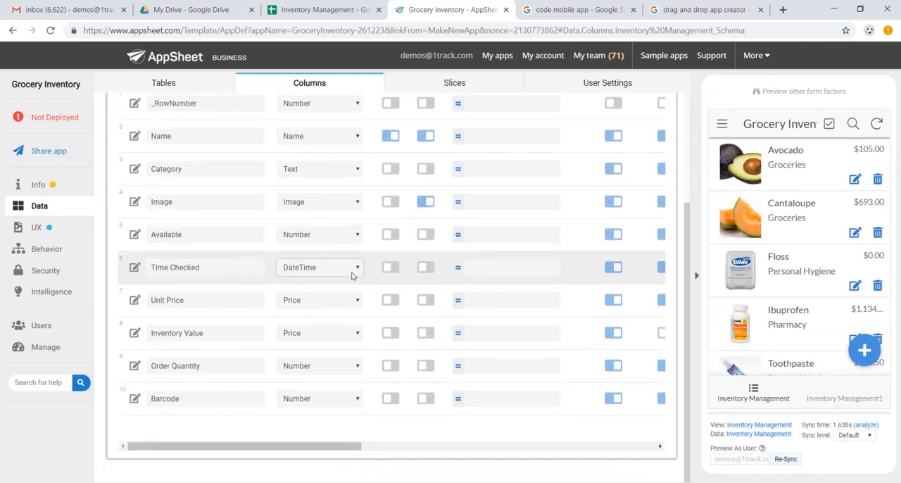
{"action": "scroll", "coordinate": [352, 274], "scroll_direction": "up", "scroll_amount": 4}
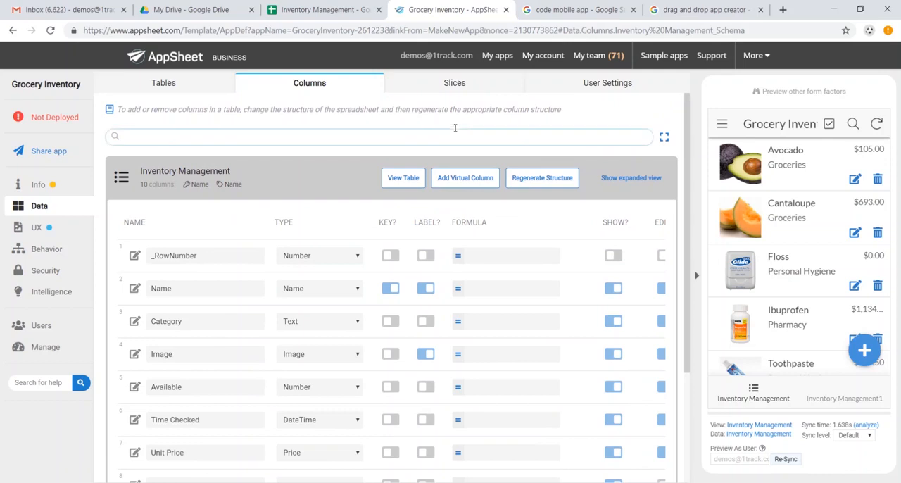
Step: Add a new slice of the Inventory Management table and name it Out of Stock
{"action": "left_click", "coordinate": [448, 86]}
{"action": "left_click", "coordinate": [166, 142]}
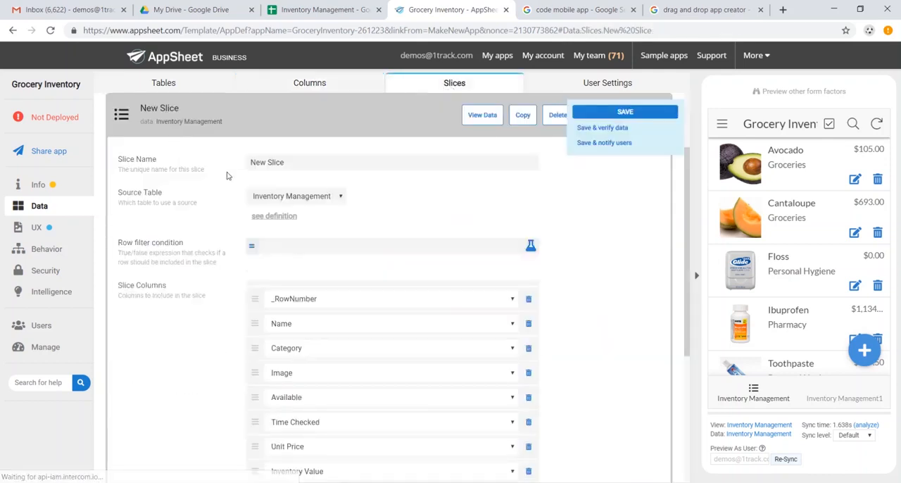
{"action": "left_click", "coordinate": [322, 163]}
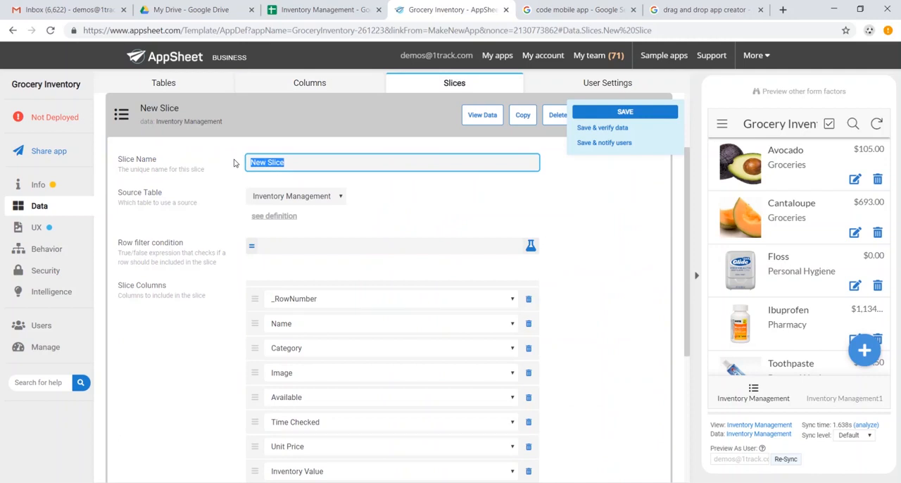
{"action": "type", "text": "Out of Stock"}
Step: Set the Out of Stock slice's row filter condition to [Available]="0", check the expression and save the app
{"action": "left_click", "coordinate": [318, 246]}
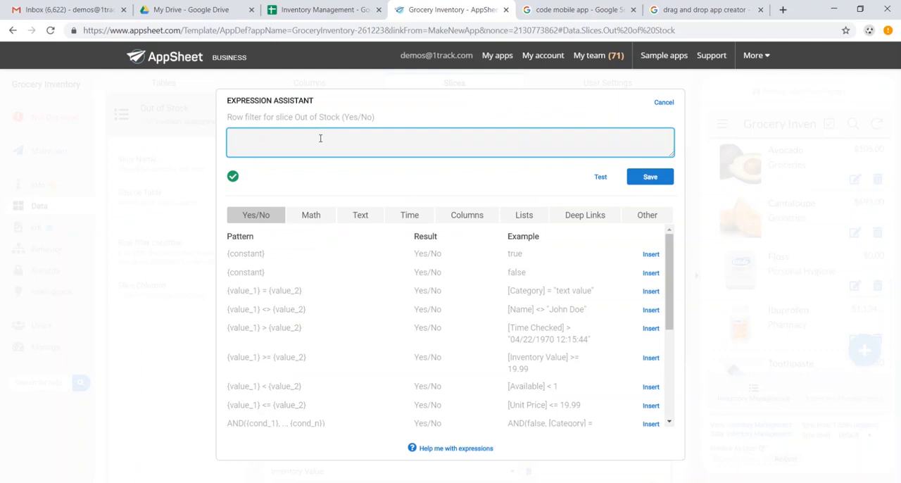
{"action": "type", "text": "[A"}
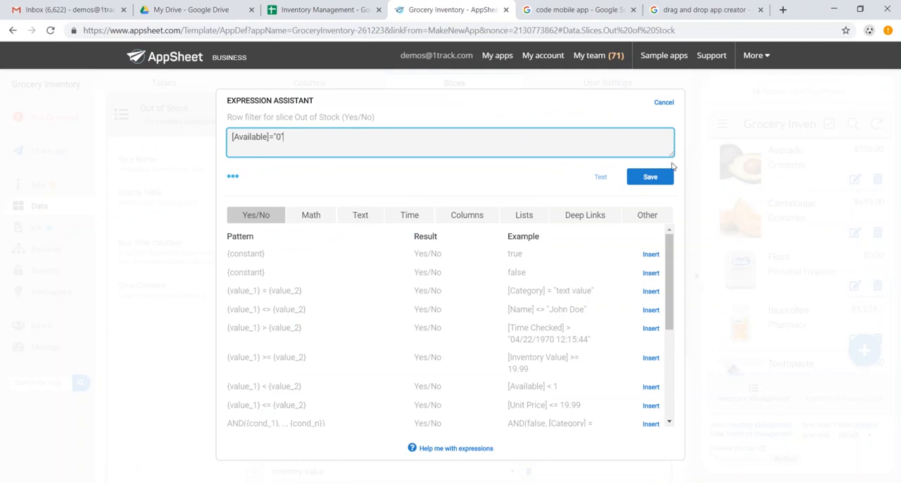
{"action": "type", "text": "\""}
{"action": "left_click", "coordinate": [235, 179]}
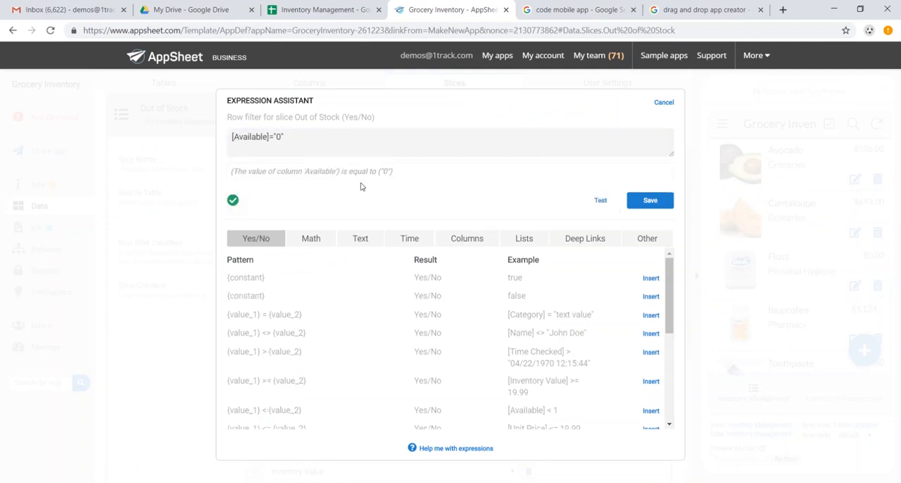
{"action": "left_click", "coordinate": [649, 201]}
{"action": "left_click", "coordinate": [630, 113]}
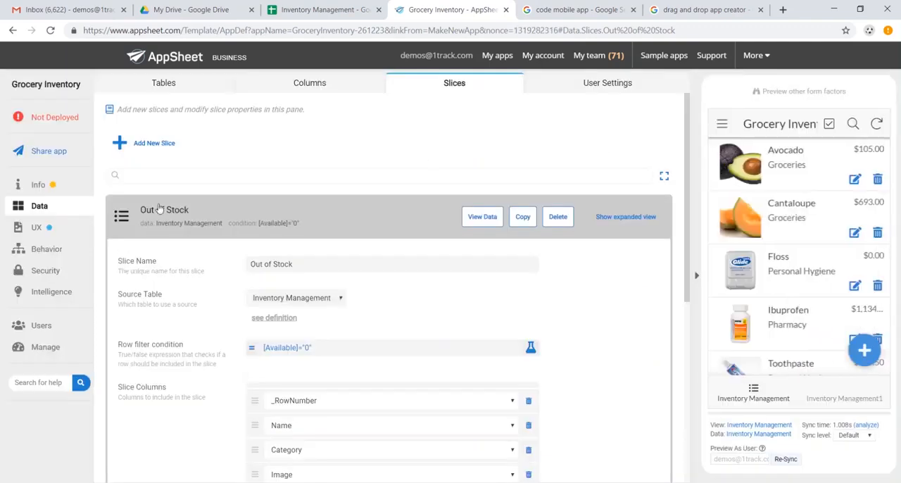
Step: Open the settings of the primary Inventory Management deck view in the UX section
{"action": "left_click", "coordinate": [62, 234]}
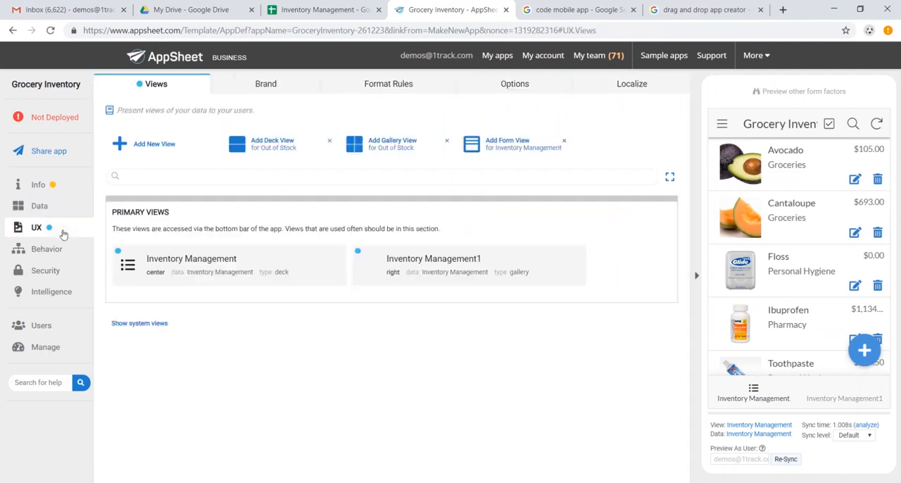
{"action": "left_click", "coordinate": [296, 273]}
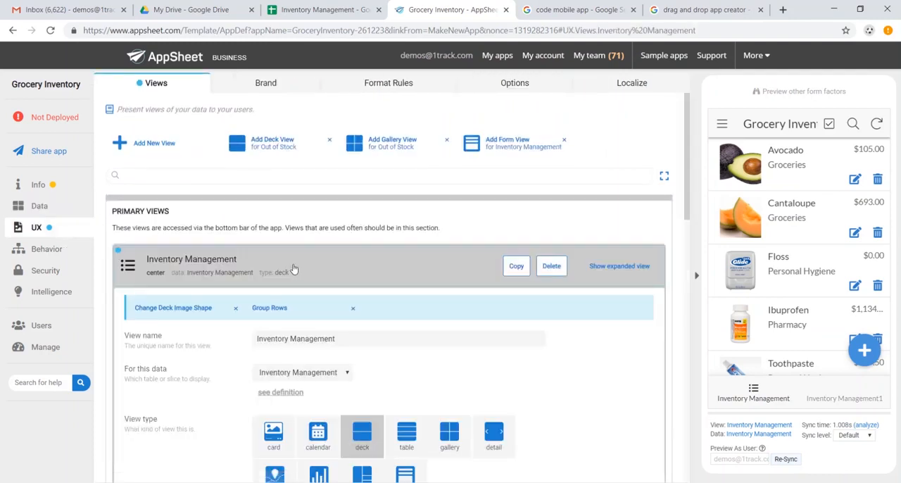
{"action": "scroll", "coordinate": [441, 250], "scroll_direction": "down", "scroll_amount": 1}
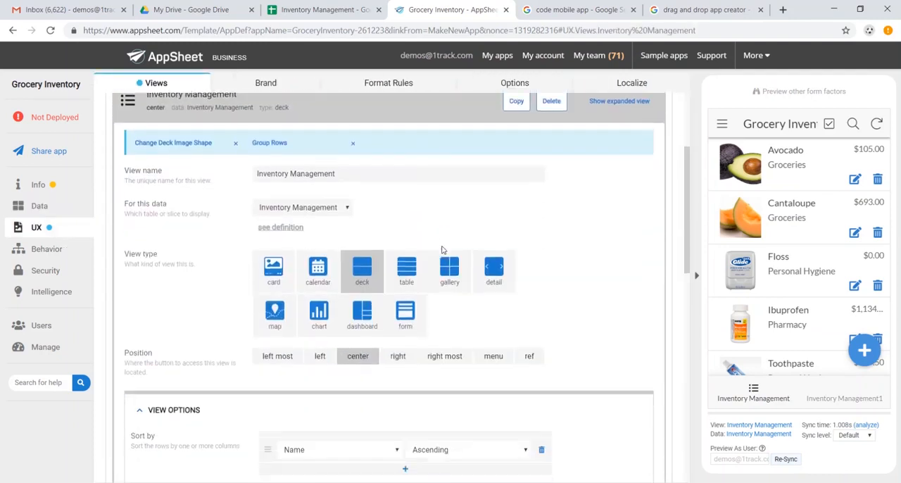
Step: Try the table view type for the Inventory Management view and switch it back to deck
{"action": "left_click", "coordinate": [406, 262]}
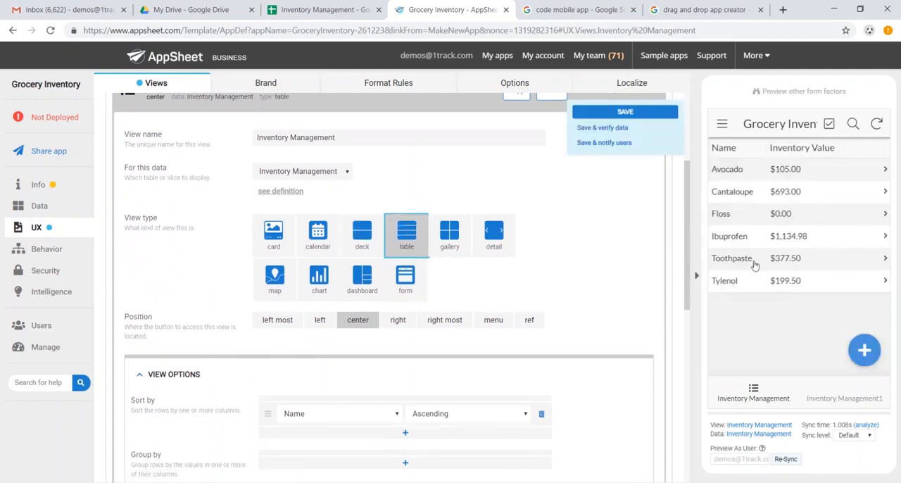
{"action": "left_click", "coordinate": [362, 236]}
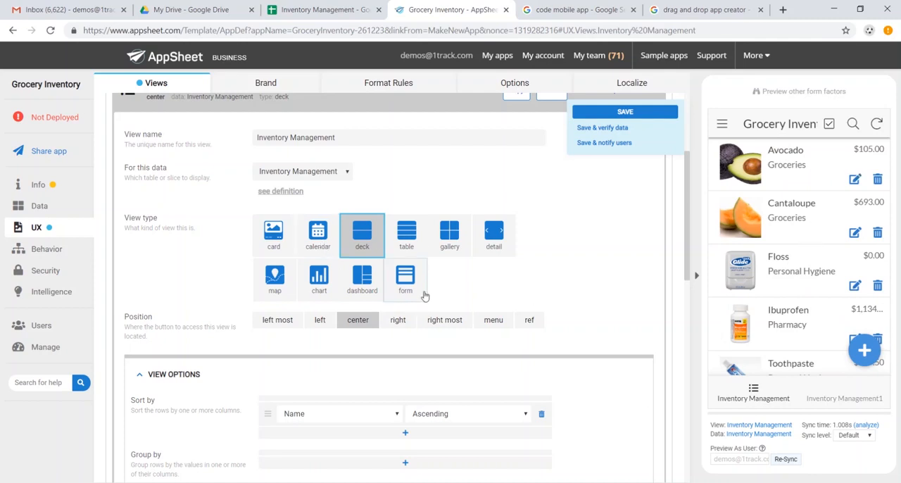
Step: Group the rows of the Inventory Management deck view by Category in ascending order, check the preview and collapse the view's settings
{"action": "scroll", "coordinate": [425, 295], "scroll_direction": "up", "scroll_amount": 2}
{"action": "scroll", "coordinate": [427, 225], "scroll_direction": "down", "scroll_amount": 4}
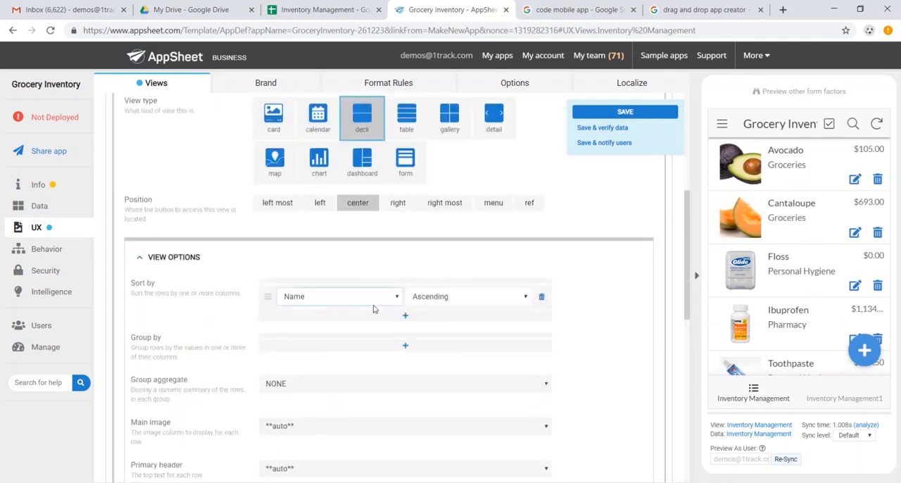
{"action": "left_click", "coordinate": [405, 345]}
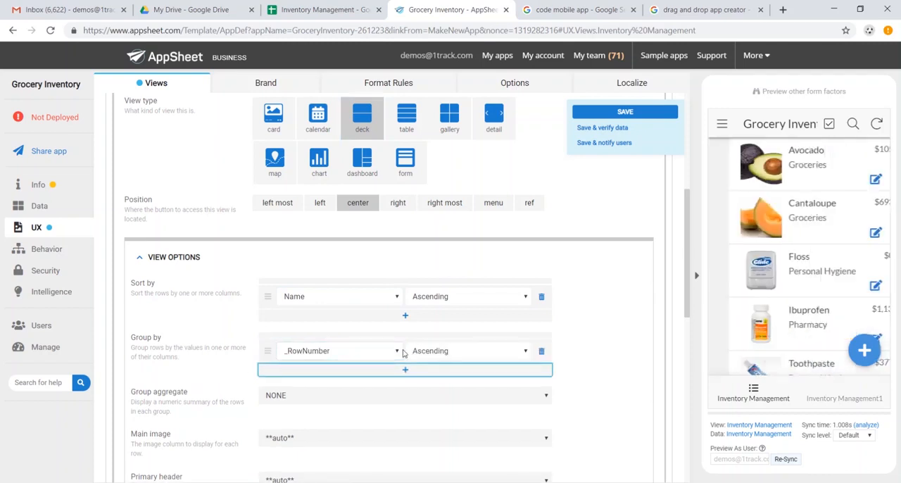
{"action": "left_click", "coordinate": [401, 352]}
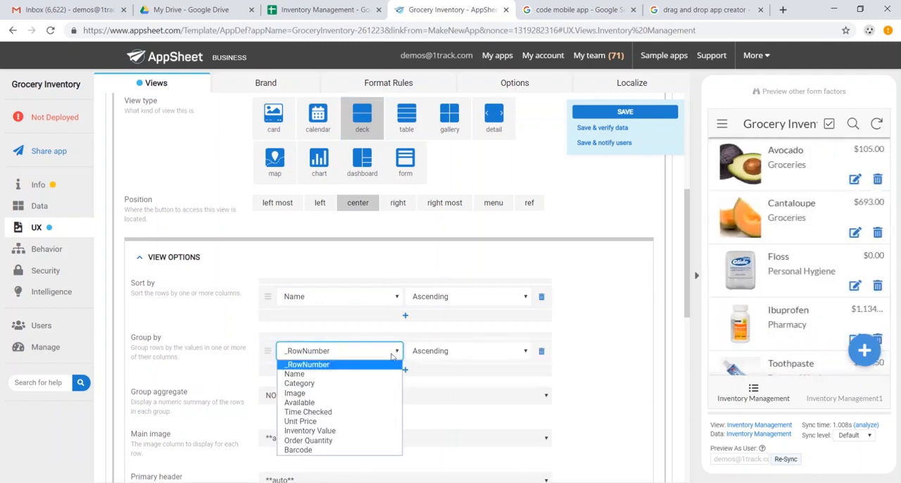
{"action": "left_click", "coordinate": [374, 383]}
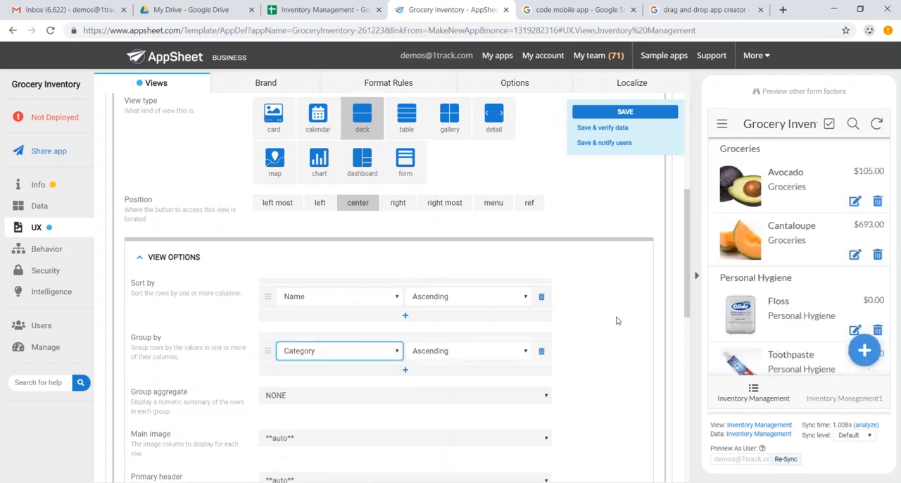
{"action": "scroll", "coordinate": [781, 195], "scroll_direction": "down", "scroll_amount": 3}
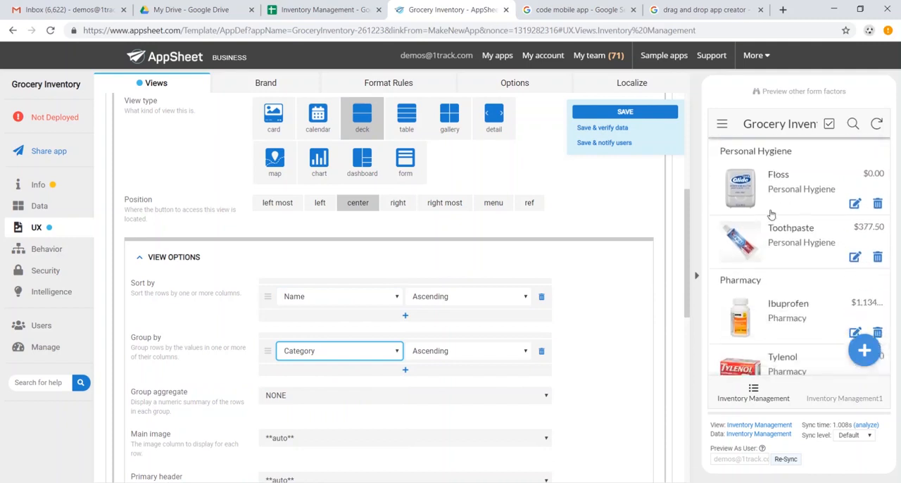
{"action": "scroll", "coordinate": [772, 274], "scroll_direction": "up", "scroll_amount": 3}
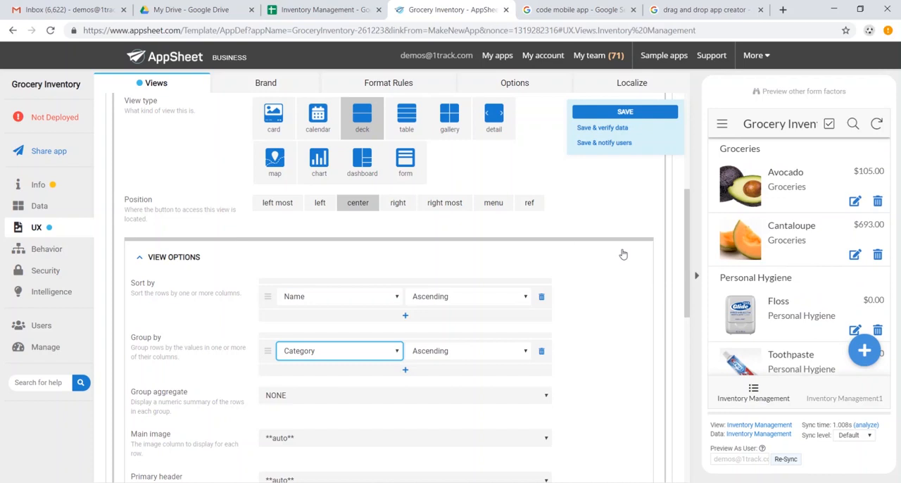
{"action": "scroll", "coordinate": [544, 235], "scroll_direction": "up", "scroll_amount": 5}
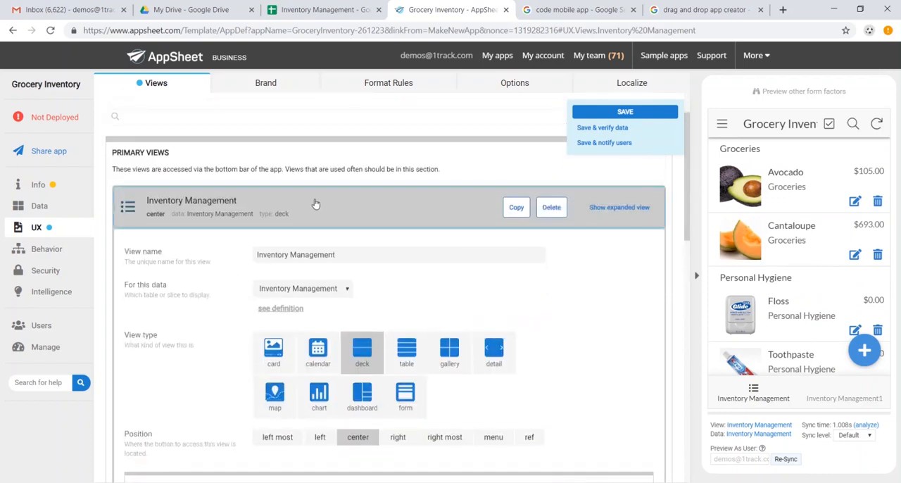
{"action": "left_click", "coordinate": [315, 204]}
Step: Change the view type of the Inventory Management1 view to form
{"action": "left_click", "coordinate": [490, 263]}
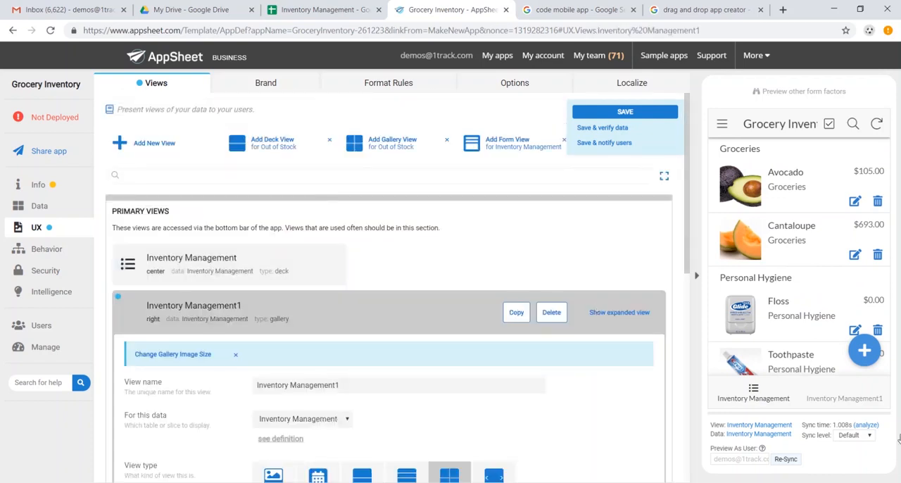
{"action": "scroll", "coordinate": [627, 377], "scroll_direction": "down", "scroll_amount": 2}
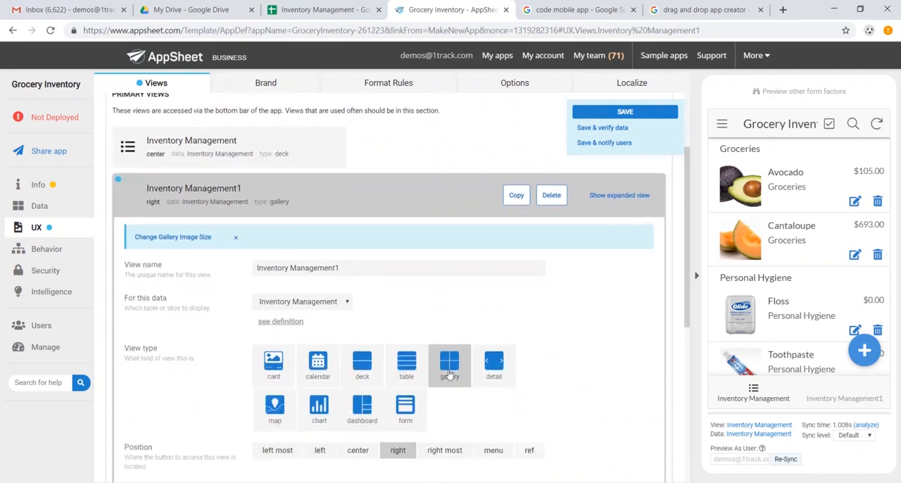
{"action": "left_click", "coordinate": [411, 415]}
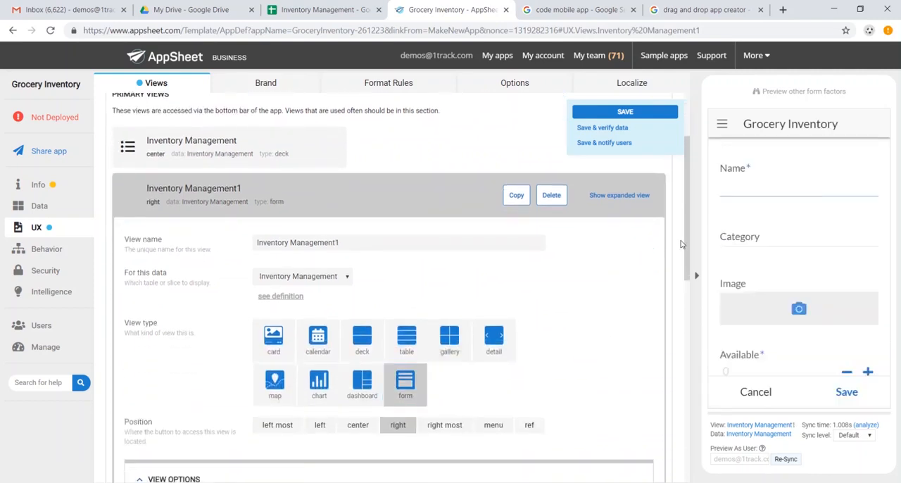
{"action": "scroll", "coordinate": [774, 204], "scroll_direction": "down", "scroll_amount": 5}
Step: Rename the Inventory Management1 form view as New SKU and save the app
{"action": "left_click", "coordinate": [438, 388]}
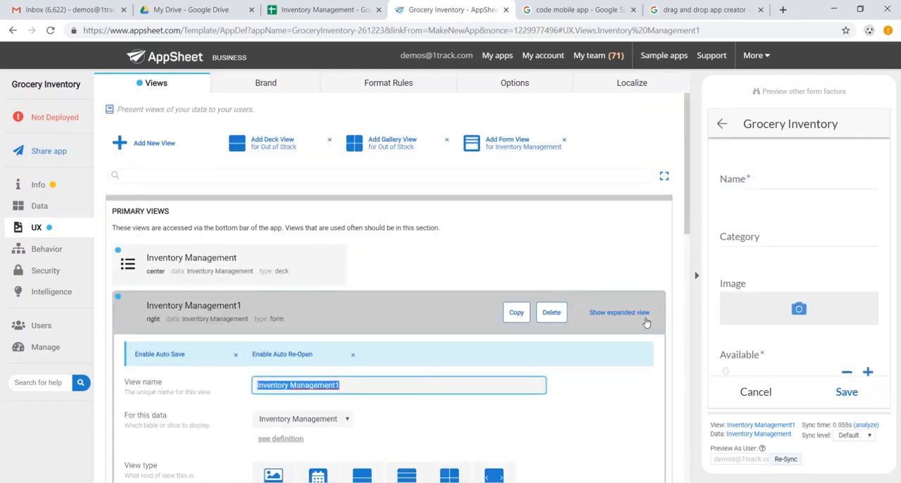
{"action": "type", "text": "New SKU"}
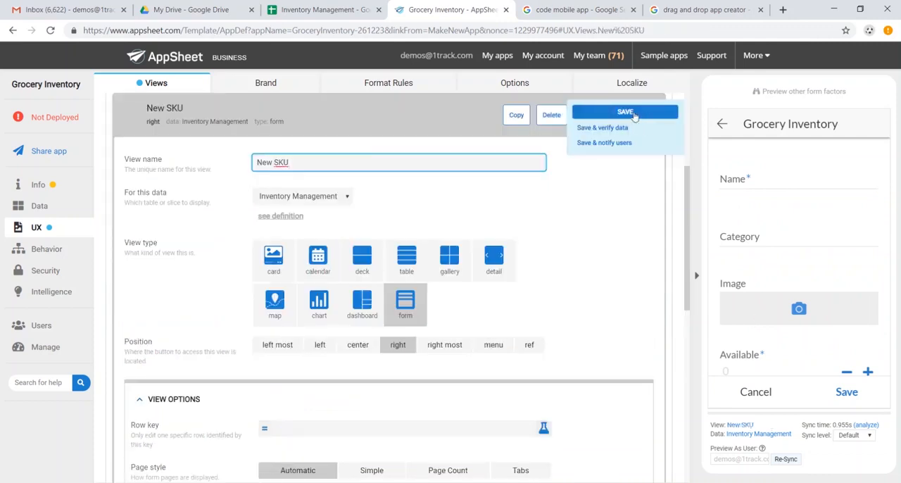
{"action": "left_click", "coordinate": [637, 114]}
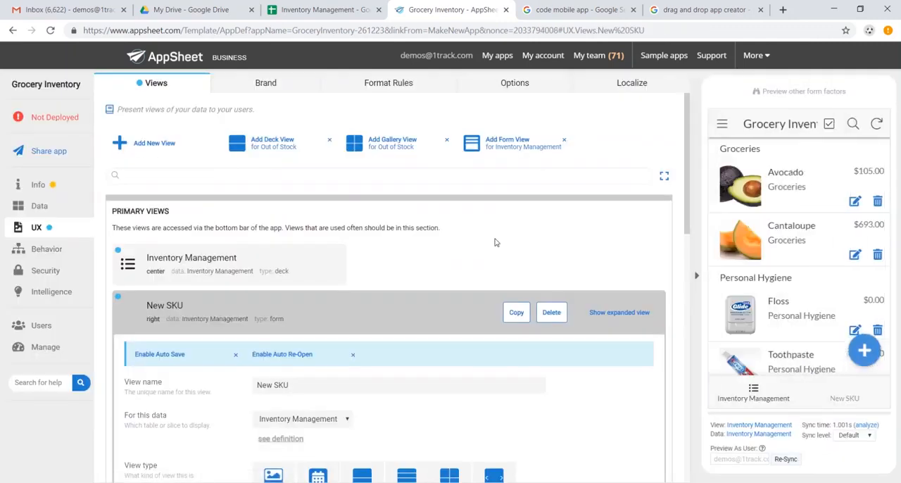
Step: Choose the soccer ball icon for the New SKU view in its display settings and save the app
{"action": "scroll", "coordinate": [458, 247], "scroll_direction": "down", "scroll_amount": 7}
{"action": "scroll", "coordinate": [458, 247], "scroll_direction": "down", "scroll_amount": 2}
{"action": "left_click", "coordinate": [181, 303]}
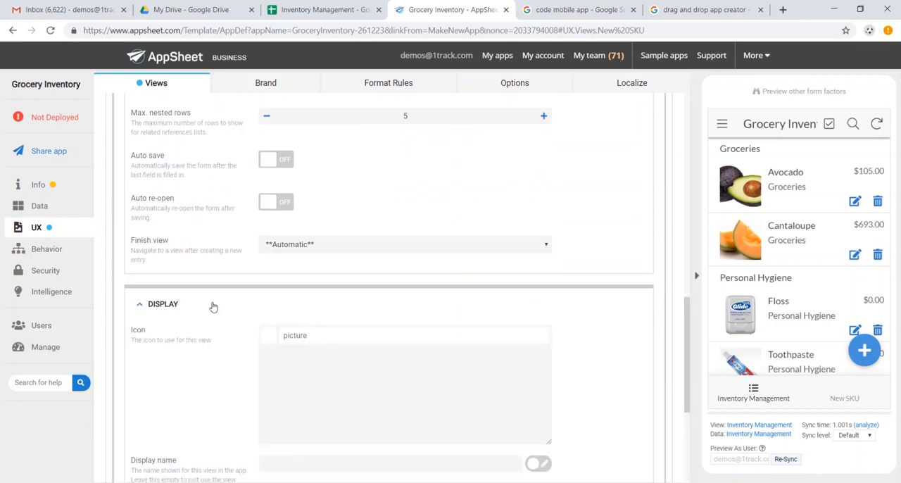
{"action": "scroll", "coordinate": [211, 306], "scroll_direction": "down", "scroll_amount": 1}
{"action": "scroll", "coordinate": [311, 318], "scroll_direction": "down", "scroll_amount": 1}
{"action": "scroll", "coordinate": [312, 307], "scroll_direction": "up", "scroll_amount": 1}
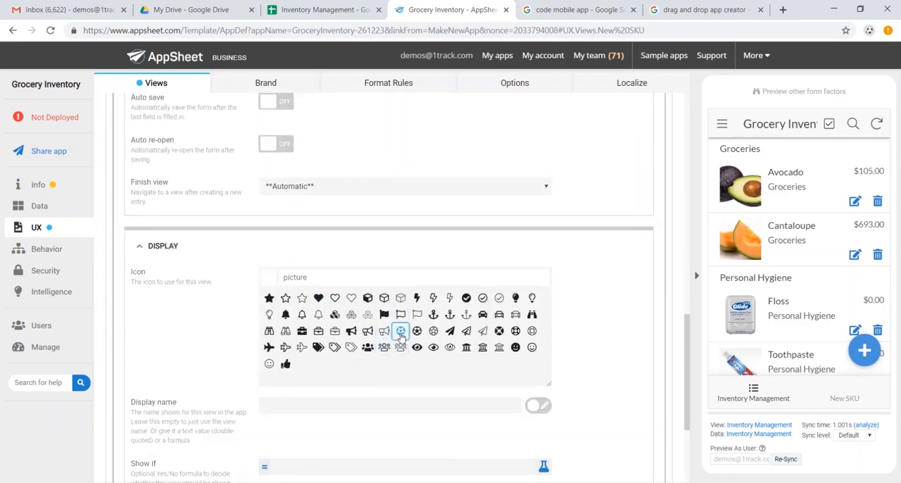
{"action": "left_click", "coordinate": [400, 330]}
{"action": "left_click", "coordinate": [625, 112]}
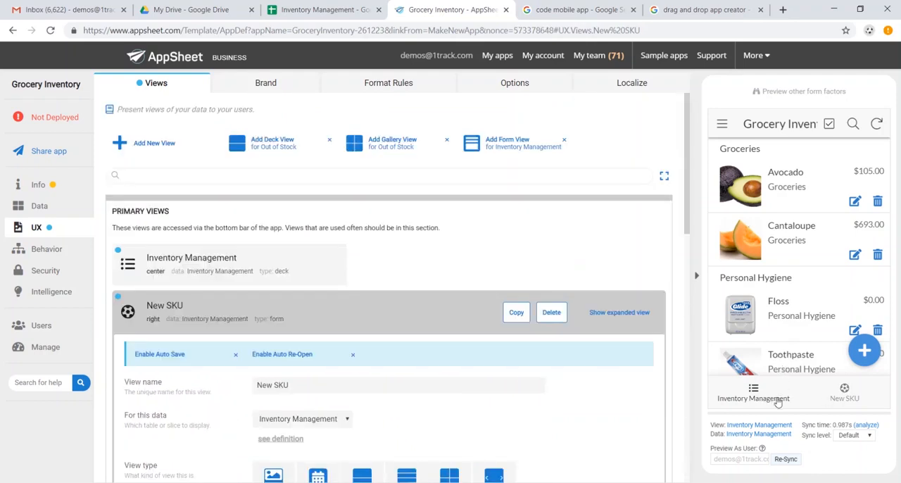
Step: Examine the previewed app's side menu, its brand settings and the format rules page
{"action": "left_click", "coordinate": [720, 125]}
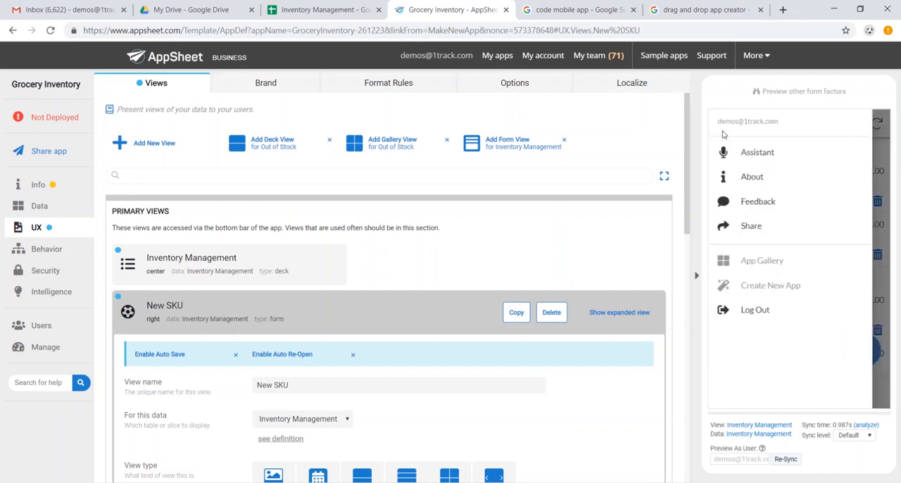
{"action": "left_click", "coordinate": [881, 192]}
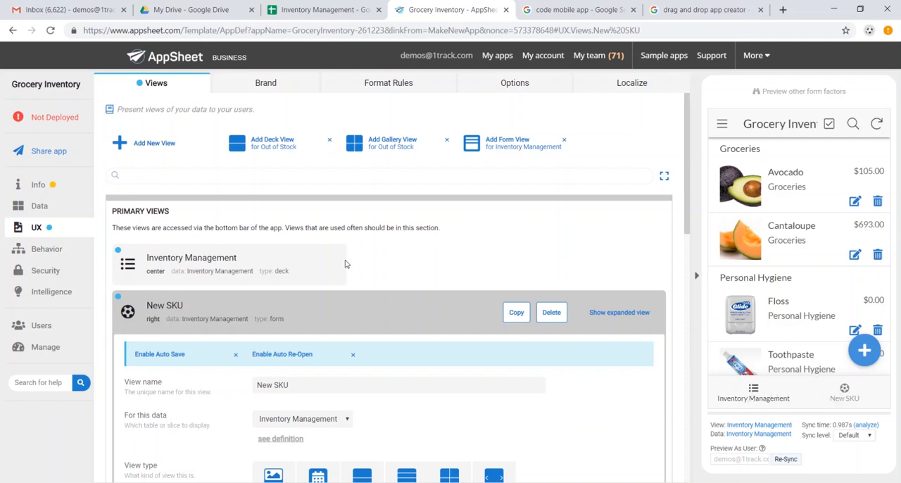
{"action": "left_click", "coordinate": [283, 90]}
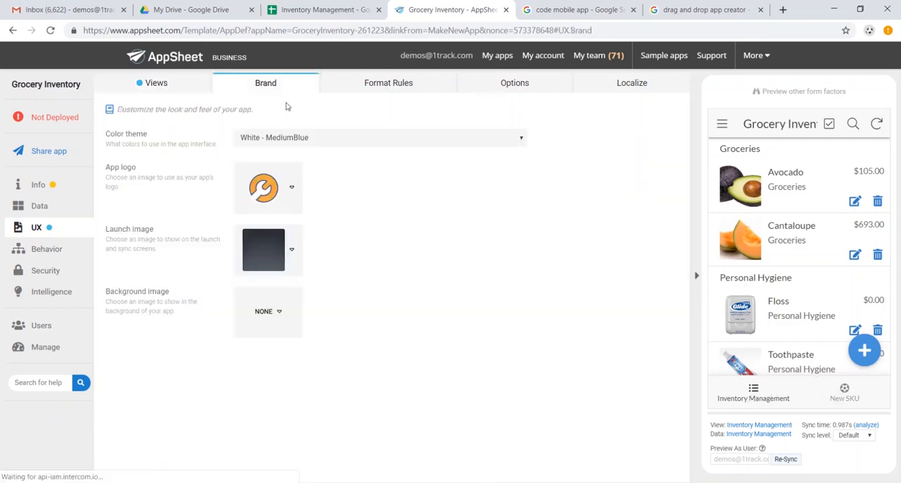
{"action": "left_click", "coordinate": [404, 90]}
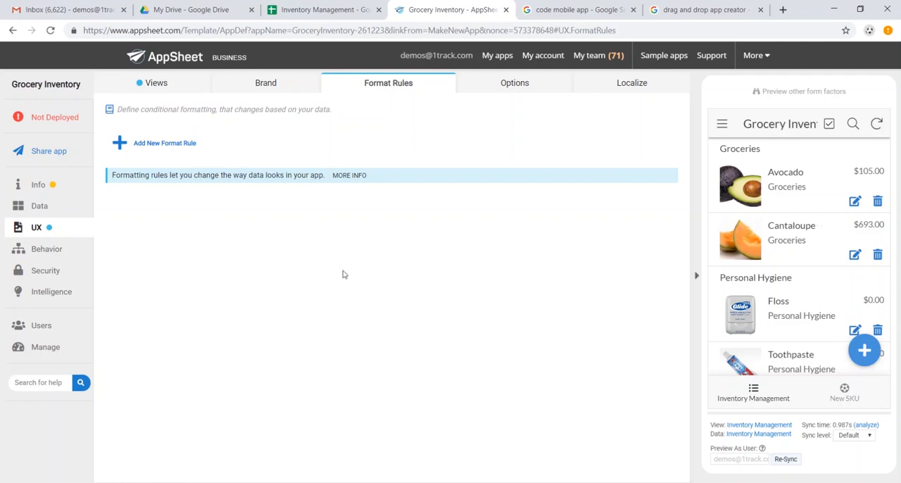
Step: Add a new action named Add Order Quantity for the Inventory Management table and make it set the Available column
{"action": "left_click", "coordinate": [51, 248]}
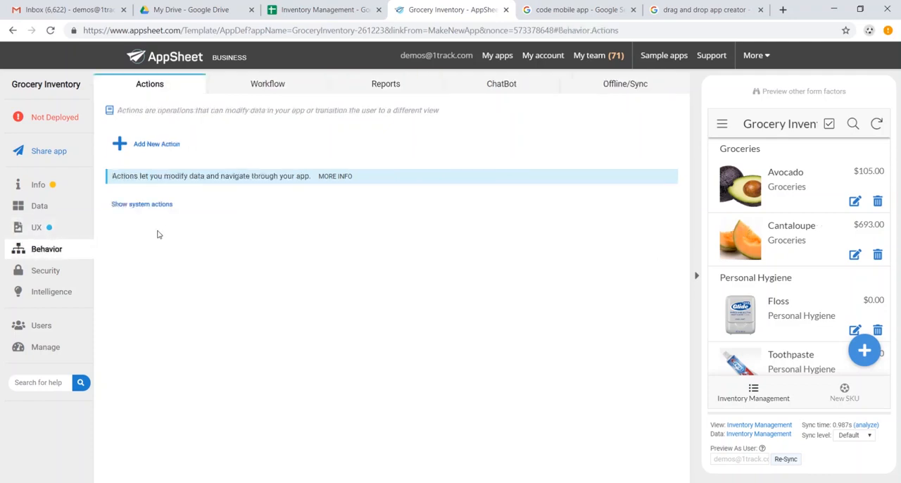
{"action": "left_click", "coordinate": [161, 146]}
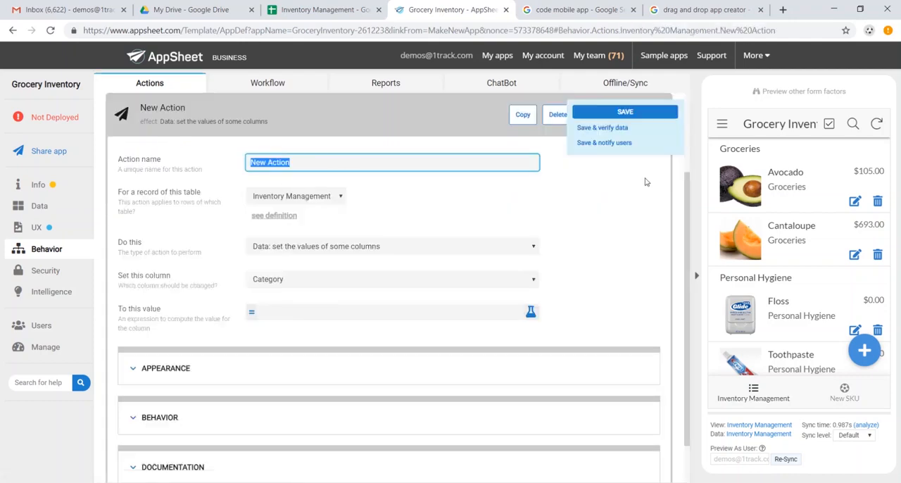
{"action": "type", "text": "Add Order Quantity"}
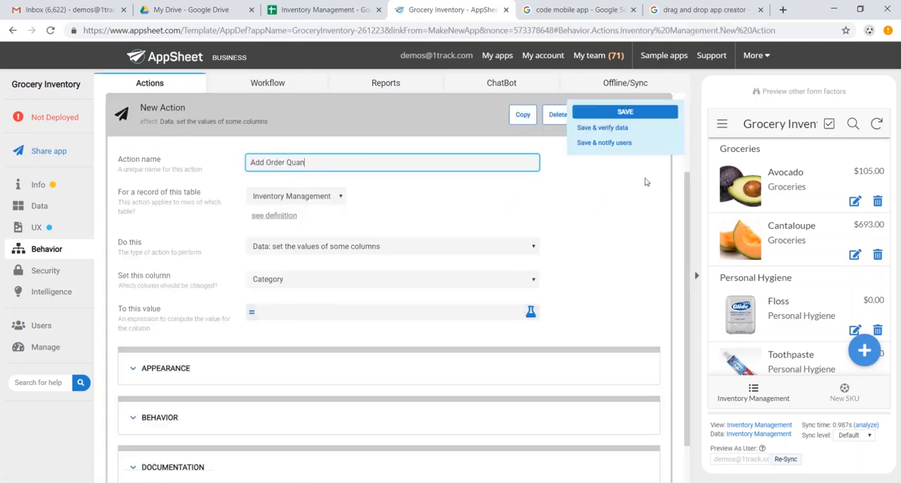
{"action": "left_click", "coordinate": [406, 279]}
{"action": "left_click", "coordinate": [381, 310]}
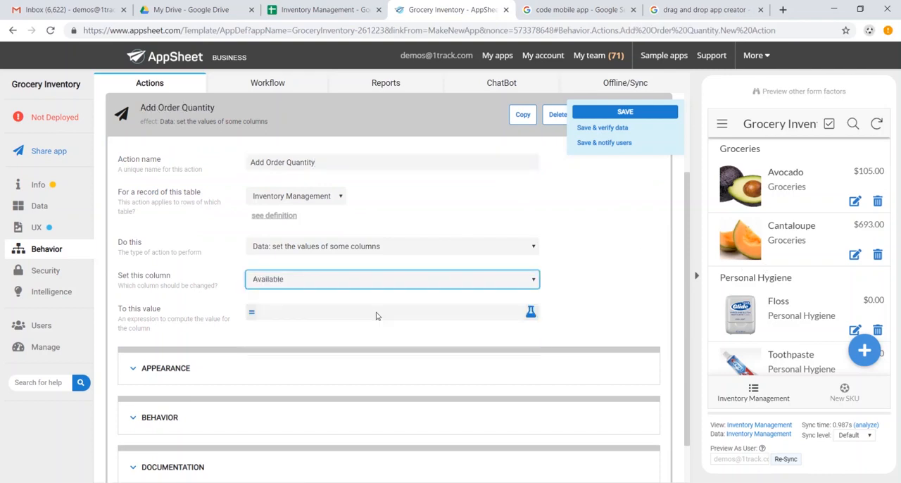
Step: Set the Add Order Quantity action's value expression to [Order Quantity]+[Available], check the expression and save the app
{"action": "left_click", "coordinate": [305, 317]}
{"action": "left_click", "coordinate": [403, 145]}
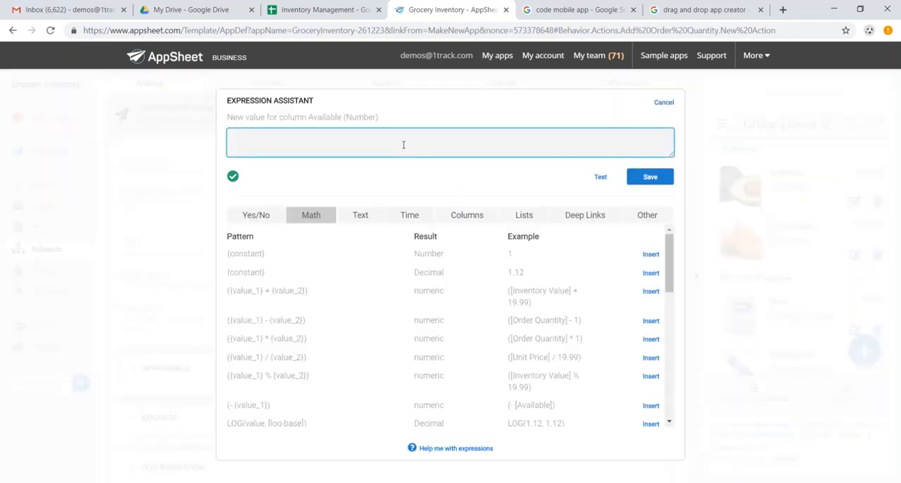
{"action": "type", "text": "[Order Quantity]+[Available"}
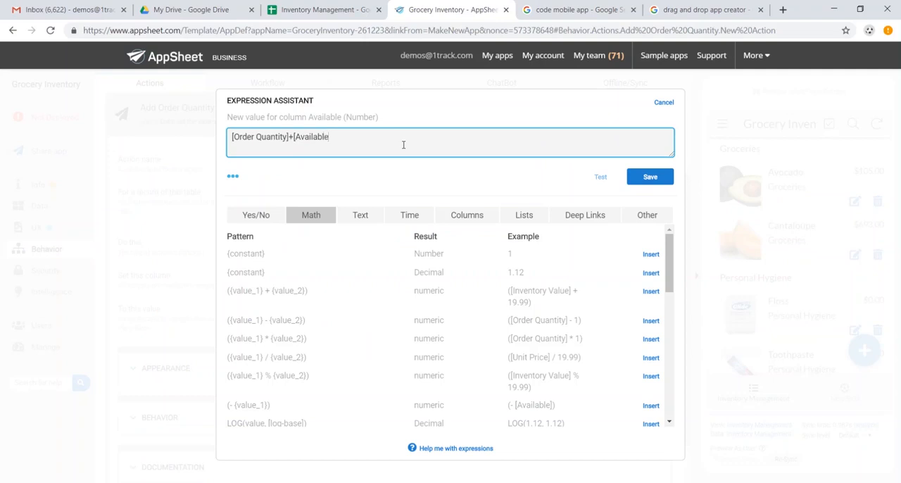
{"action": "type", "text": "]"}
{"action": "left_click", "coordinate": [232, 181]}
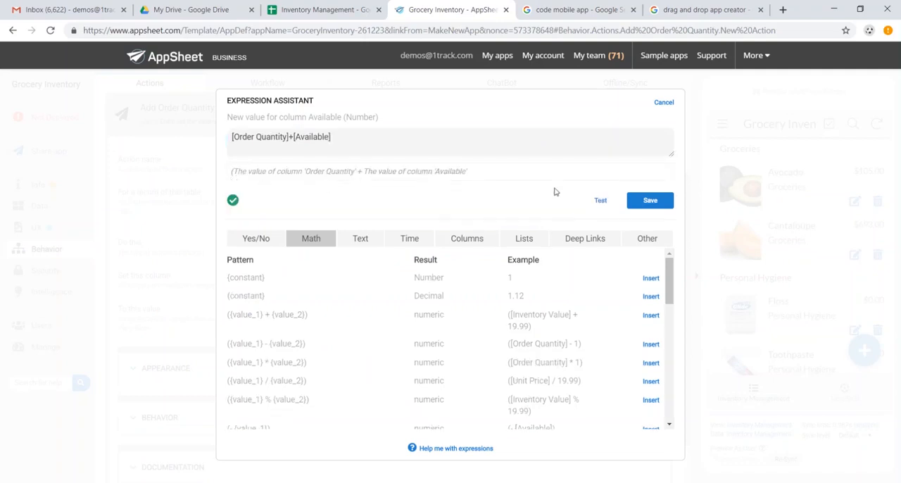
{"action": "left_click", "coordinate": [651, 200]}
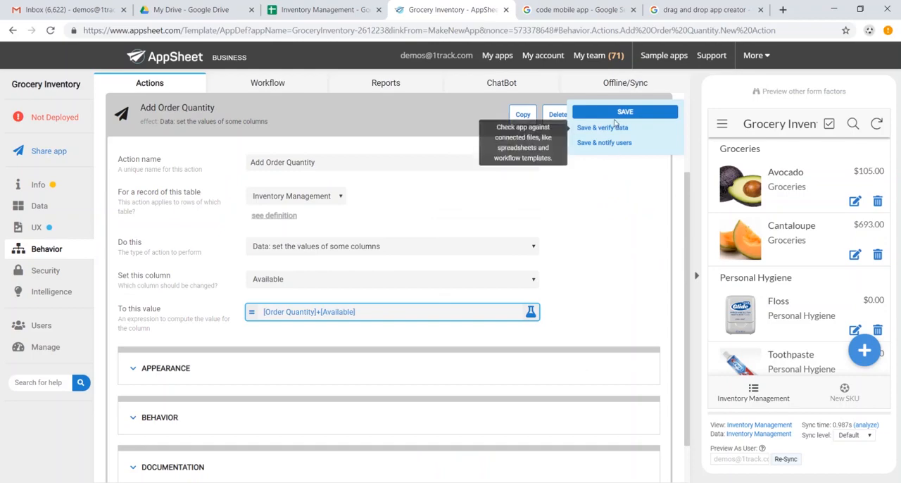
{"action": "left_click", "coordinate": [619, 119]}
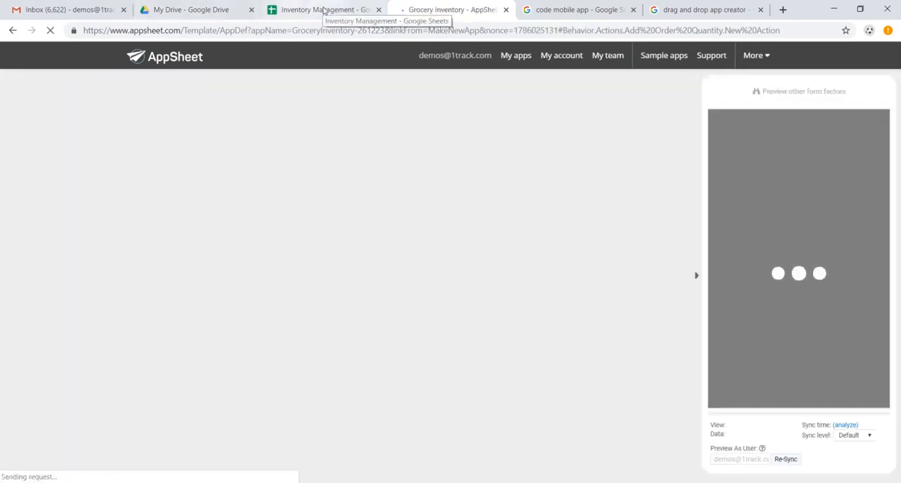
Step: Check Avocado's Available value in the Inventory Management Google Sheet and return to the AppSheet editor
{"action": "left_click", "coordinate": [320, 10]}
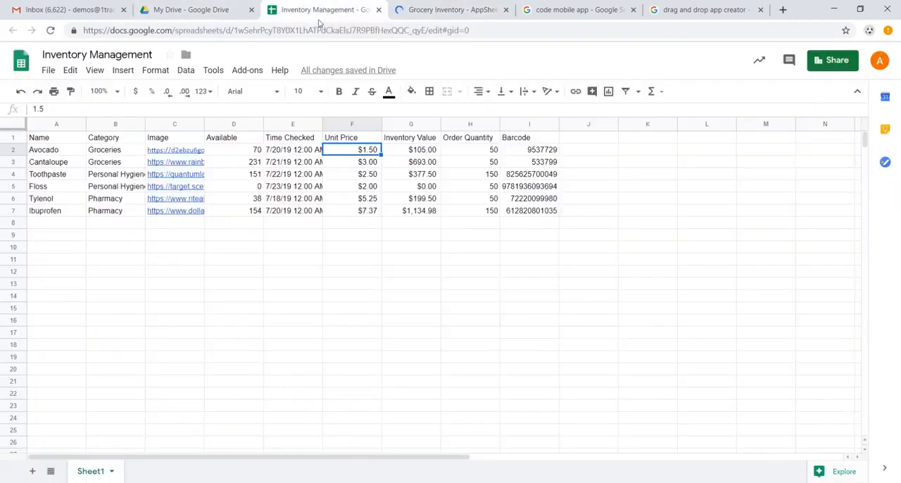
{"action": "left_click", "coordinate": [251, 152]}
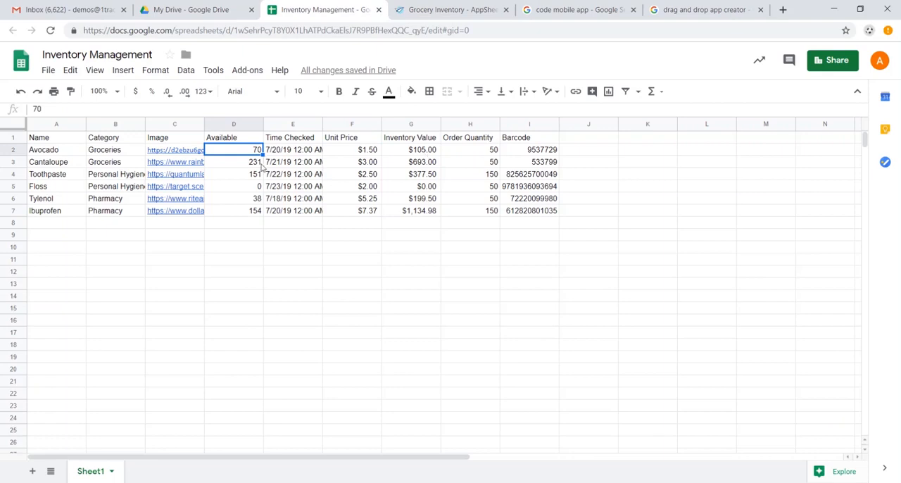
{"action": "left_click", "coordinate": [450, 10]}
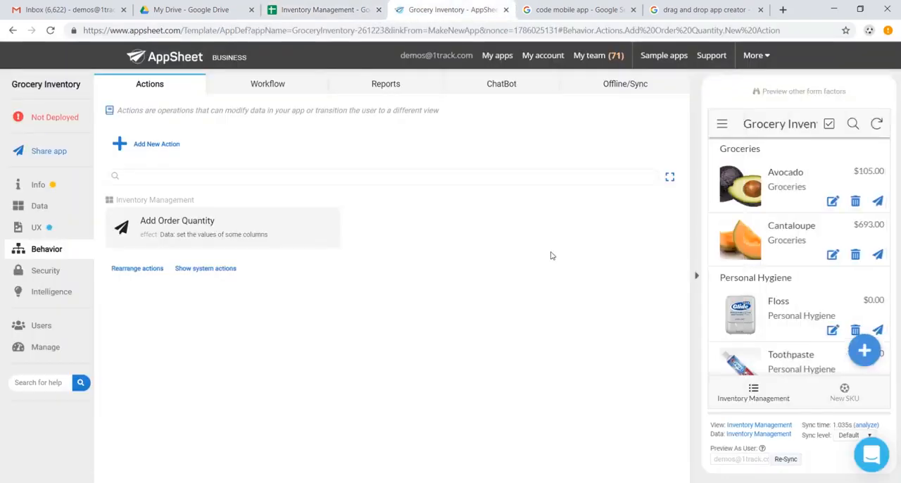
Step: Run the Add Order Quantity action on Avocado in the app preview and check its Available value in the spreadsheet
{"action": "left_click", "coordinate": [771, 193]}
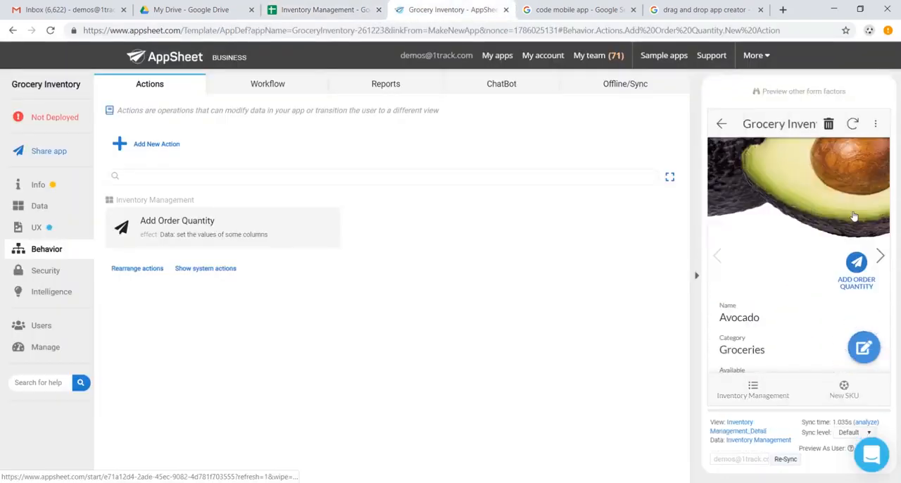
{"action": "scroll", "coordinate": [854, 216], "scroll_direction": "down", "scroll_amount": 1}
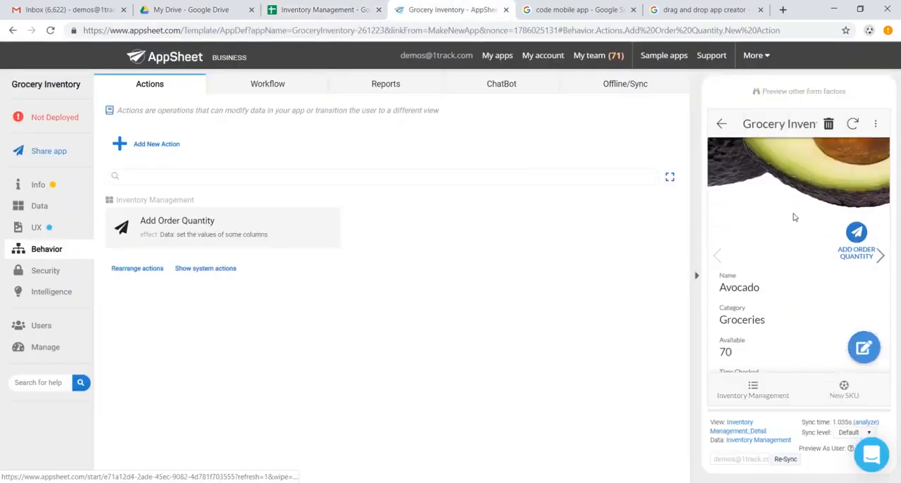
{"action": "left_click", "coordinate": [857, 232]}
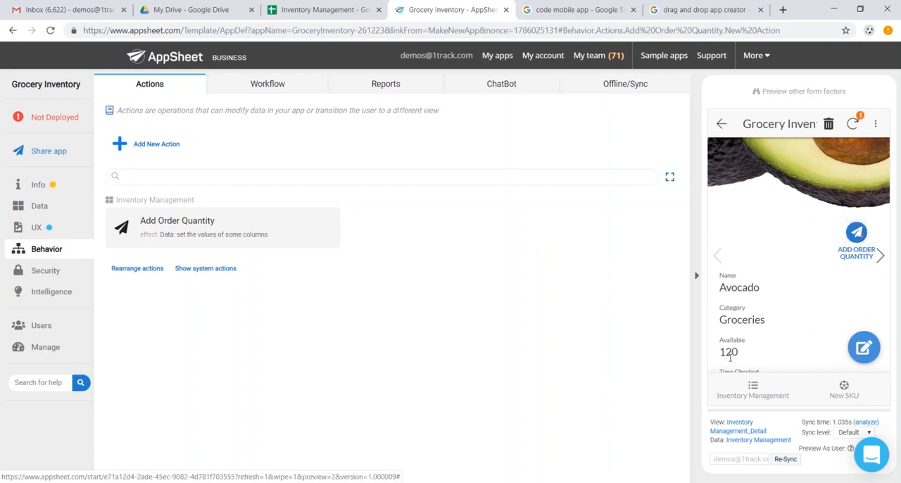
{"action": "left_click", "coordinate": [320, 9]}
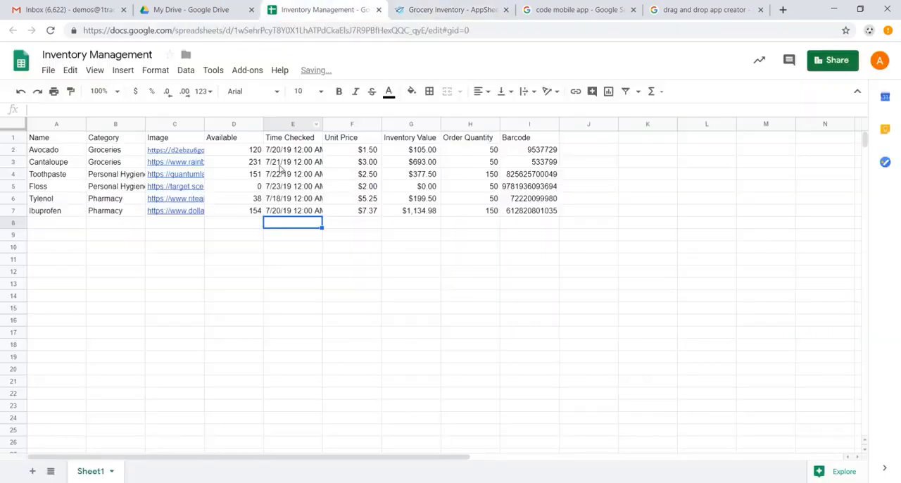
{"action": "left_click", "coordinate": [254, 150]}
{"action": "left_click", "coordinate": [450, 9]}
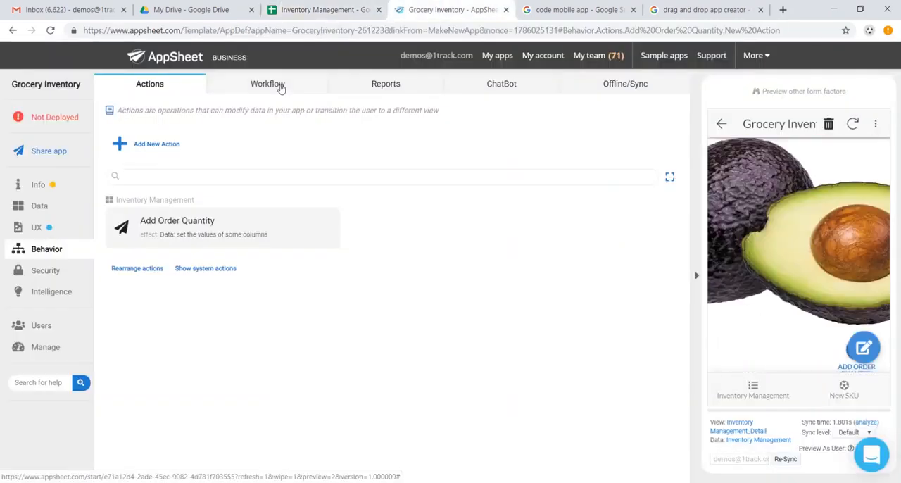
Step: Add a new workflow rule and name it Low Inventory Warning
{"action": "left_click", "coordinate": [268, 84]}
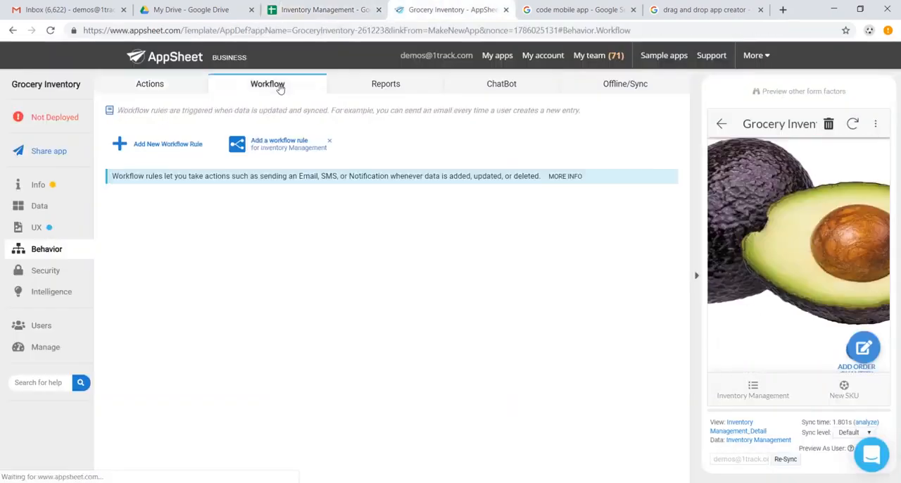
{"action": "left_click", "coordinate": [162, 150]}
{"action": "left_click", "coordinate": [333, 238]}
{"action": "left_click_drag", "start_coordinate": [334, 238], "coordinate": [143, 238]}
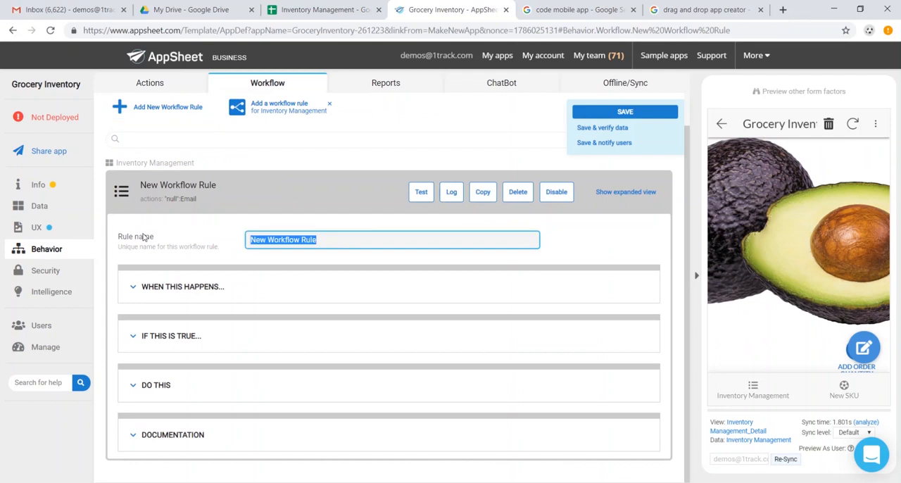
{"action": "type", "text": "Low Inventory Warning"}
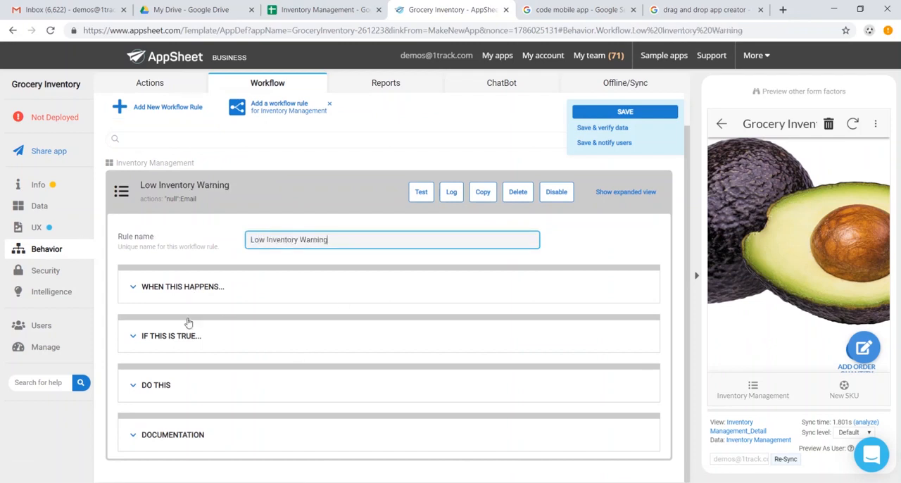
Step: Set the Low Inventory Warning rule's condition to [Order Quantity]<25
{"action": "left_click", "coordinate": [190, 290]}
{"action": "scroll", "coordinate": [296, 364], "scroll_direction": "down", "scroll_amount": 1}
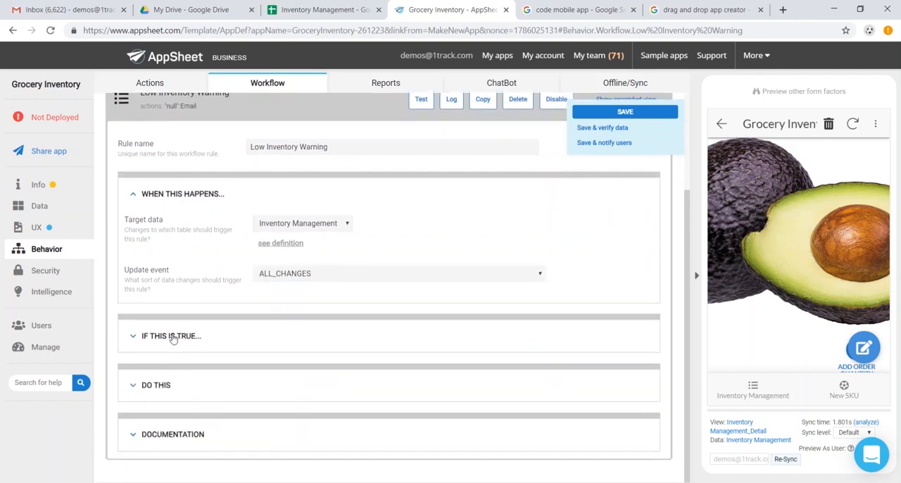
{"action": "left_click", "coordinate": [174, 338]}
{"action": "left_click", "coordinate": [288, 373]}
{"action": "left_click", "coordinate": [335, 135]}
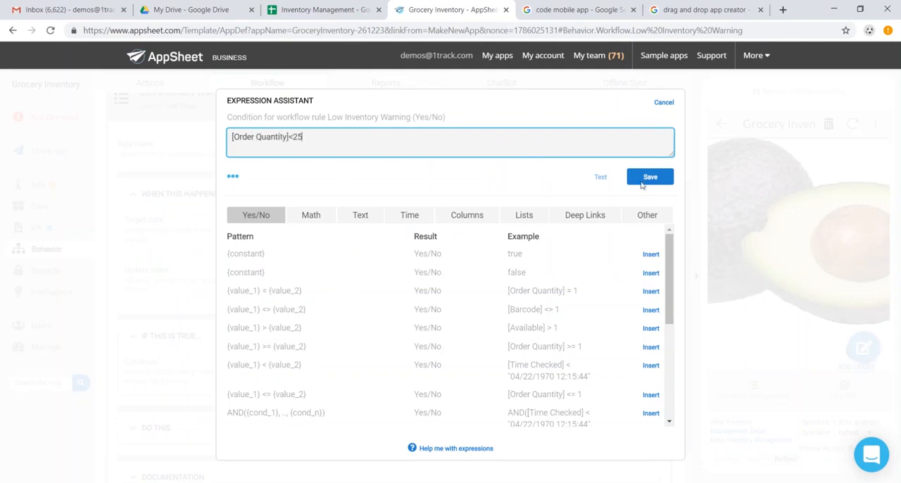
{"action": "left_click", "coordinate": [642, 183]}
Step: Enter the store manager's e-mail address as the workflow action name of the rule's email action and save the app
{"action": "scroll", "coordinate": [349, 321], "scroll_direction": "down", "scroll_amount": 1}
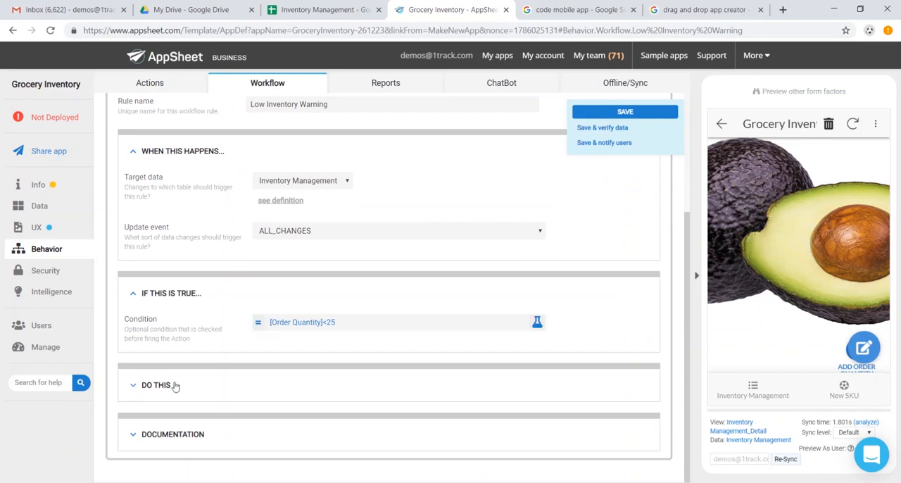
{"action": "left_click", "coordinate": [175, 386]}
{"action": "scroll", "coordinate": [282, 366], "scroll_direction": "down", "scroll_amount": 4}
{"action": "left_click", "coordinate": [346, 320]}
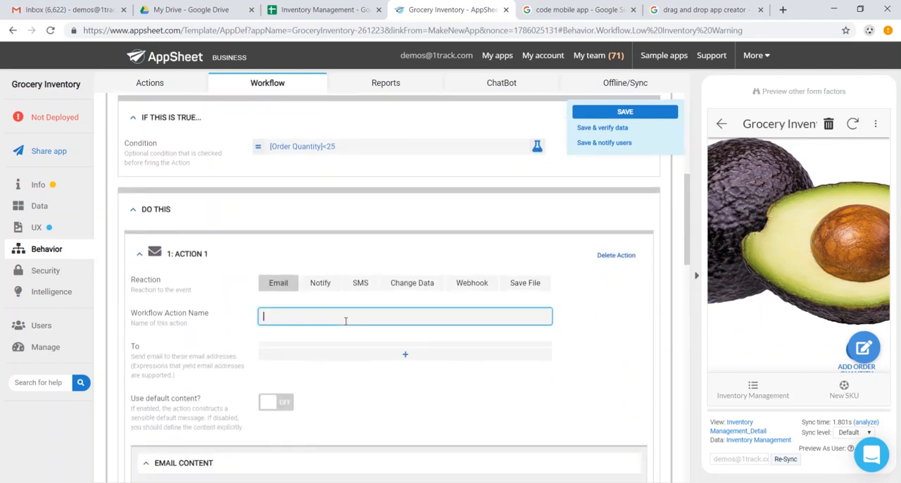
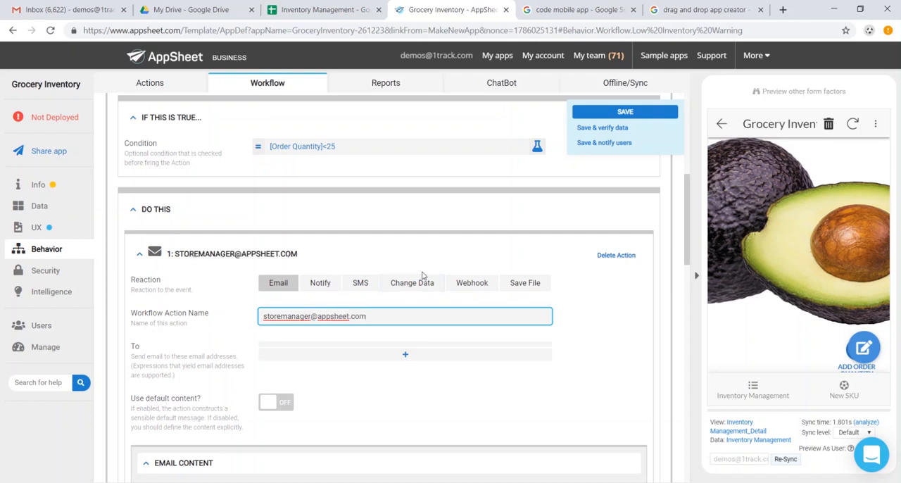
{"action": "left_click", "coordinate": [606, 114]}
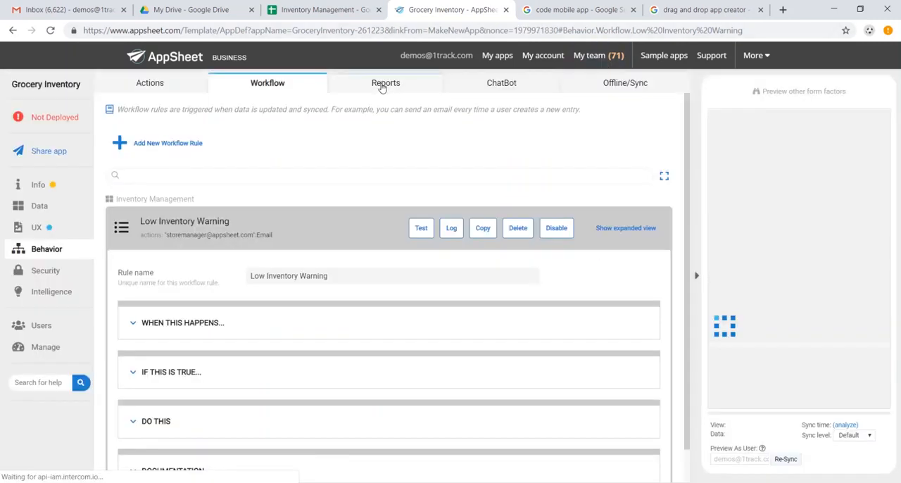
Step: Add a new report and name it Weekly Report
{"action": "left_click", "coordinate": [383, 83]}
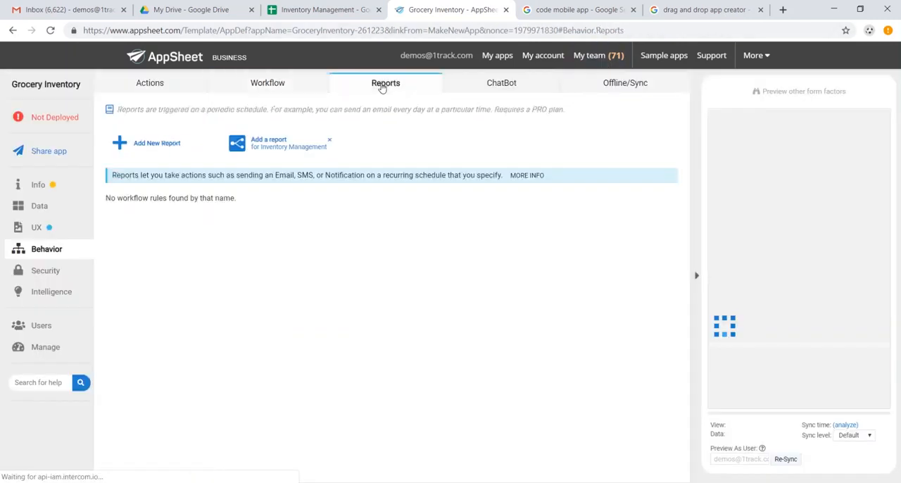
{"action": "left_click", "coordinate": [155, 142]}
{"action": "scroll", "coordinate": [296, 253], "scroll_direction": "down", "scroll_amount": 1}
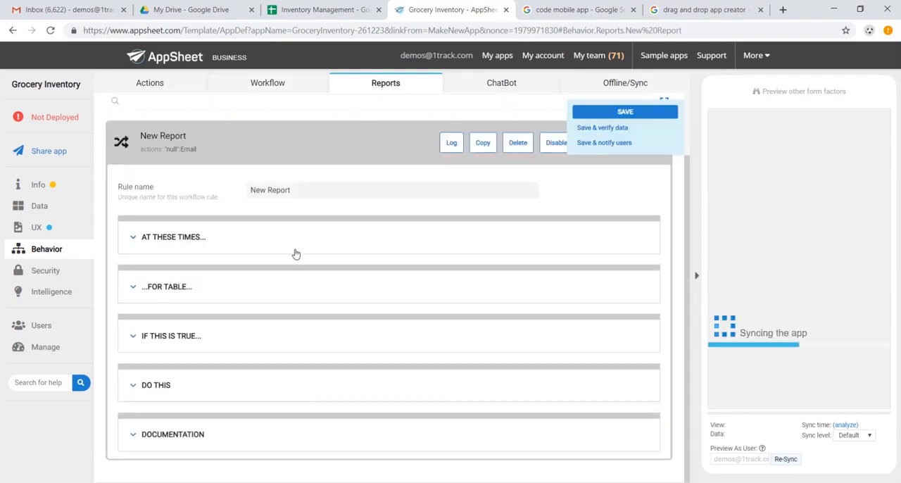
{"action": "triple_click", "coordinate": [336, 192]}
{"action": "type", "text": "Weekly"}
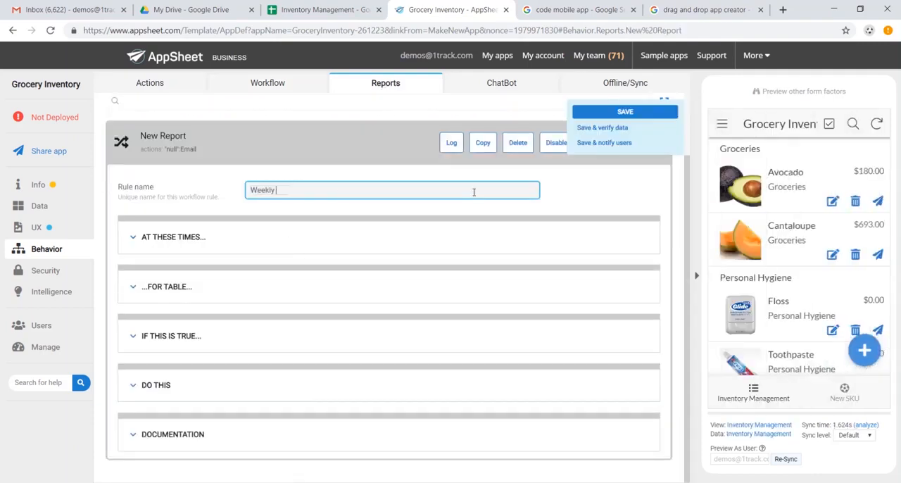
Step: Set the Weekly Report's schedule to Weekly and expand its table settings
{"action": "left_click", "coordinate": [197, 238]}
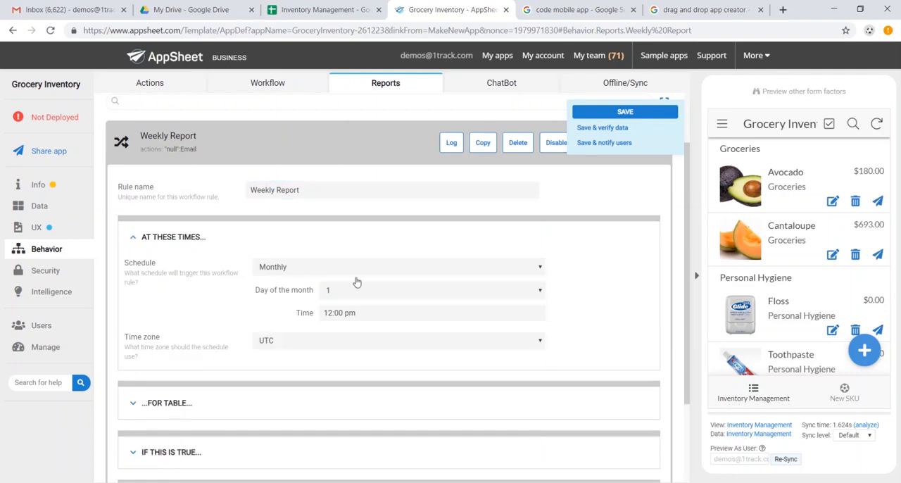
{"action": "left_click", "coordinate": [374, 270]}
{"action": "left_click", "coordinate": [363, 290]}
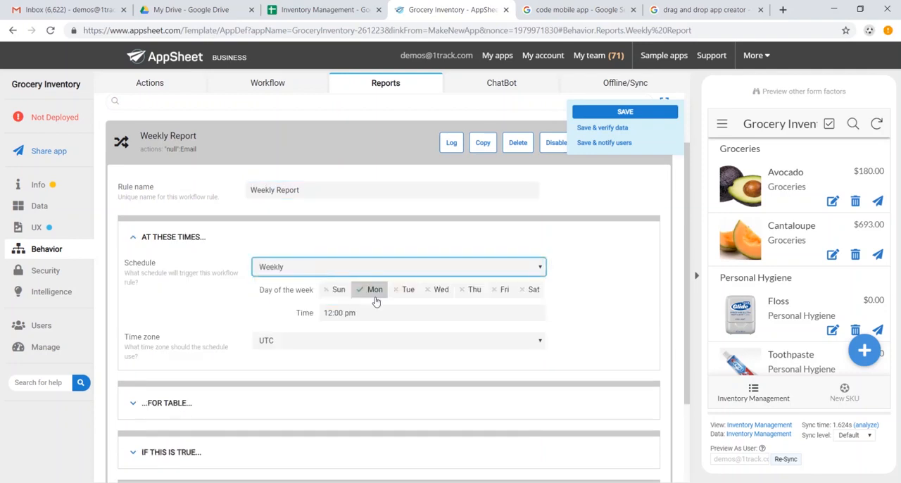
{"action": "scroll", "coordinate": [303, 317], "scroll_direction": "down", "scroll_amount": 2}
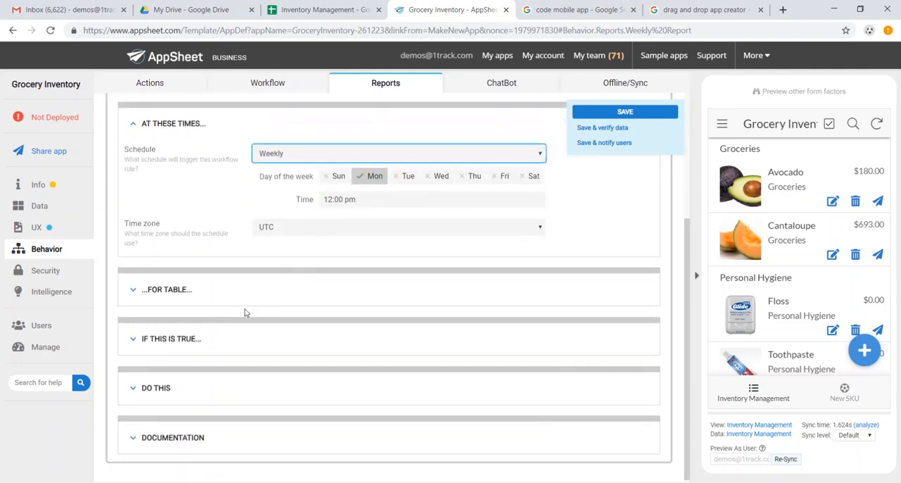
{"action": "left_click", "coordinate": [237, 289]}
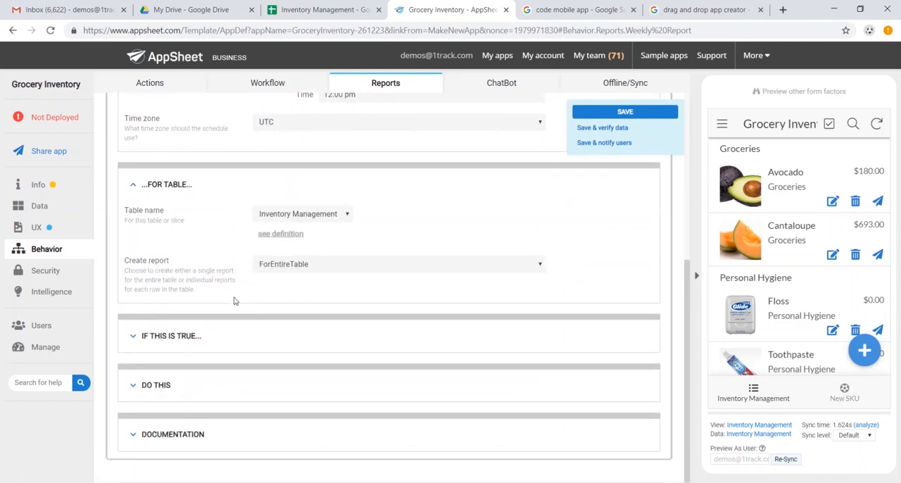
Step: Enter the GM's e-mail address as the workflow action name of the report's email action and save the app
{"action": "left_click", "coordinate": [163, 386]}
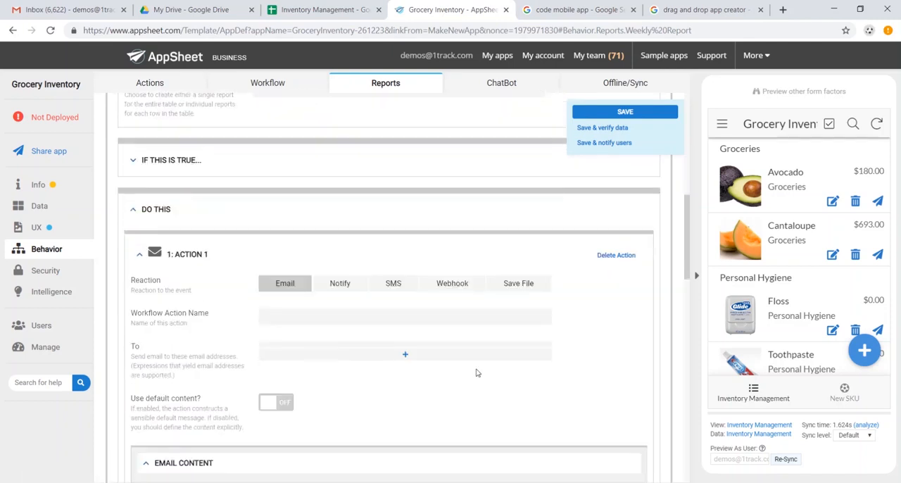
{"action": "left_click", "coordinate": [420, 317]}
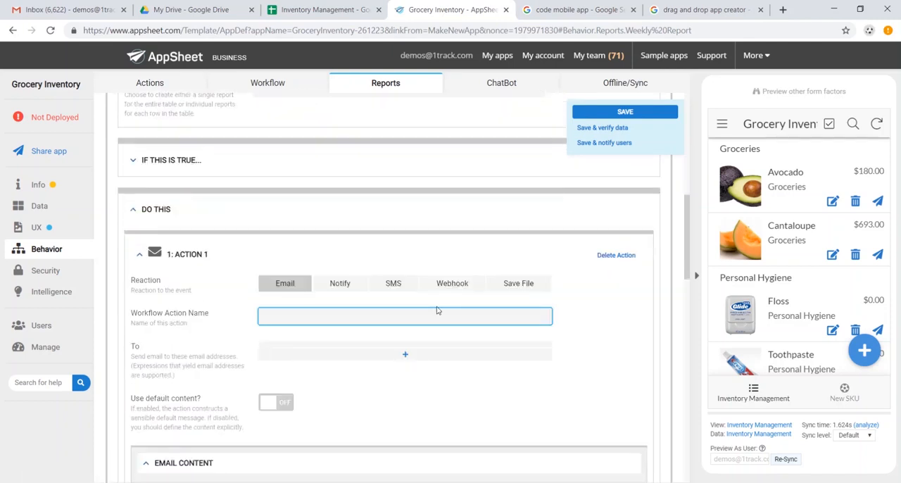
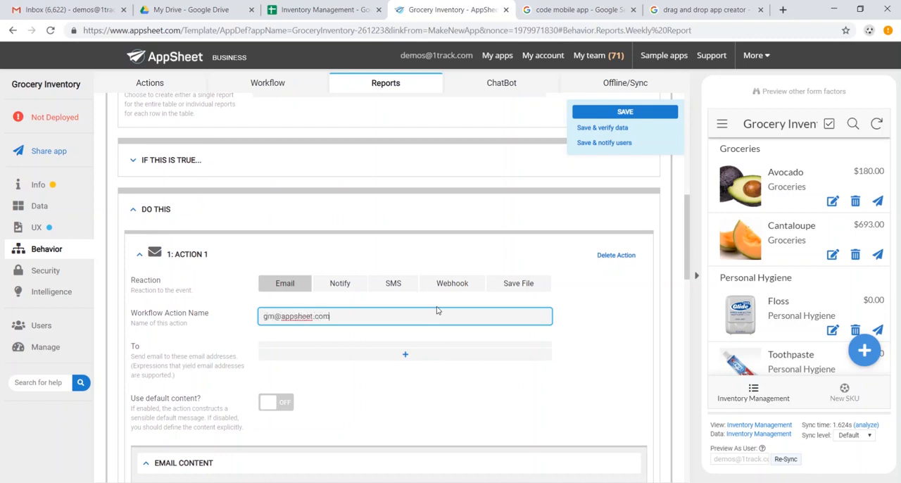
{"action": "left_click", "coordinate": [624, 113]}
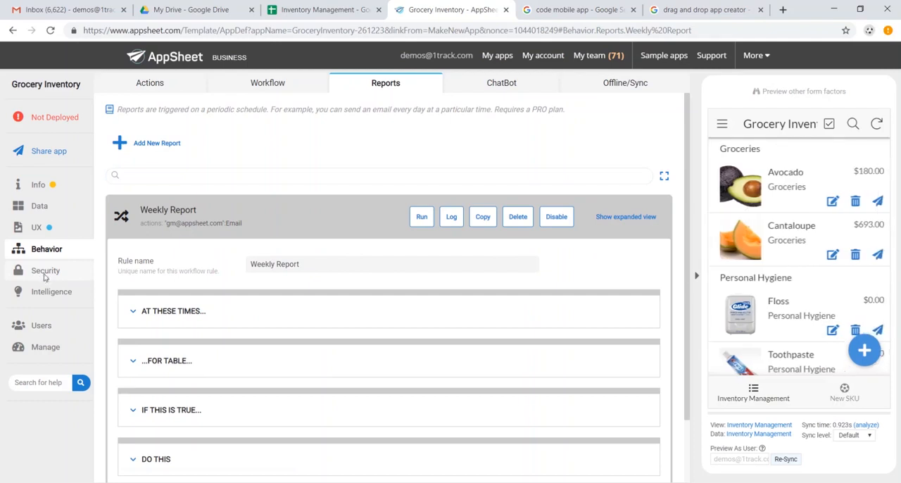
Step: Examine the sign-in requirement and authentication provider options, then the predictive models and Smart Assistant settings
{"action": "left_click", "coordinate": [44, 273]}
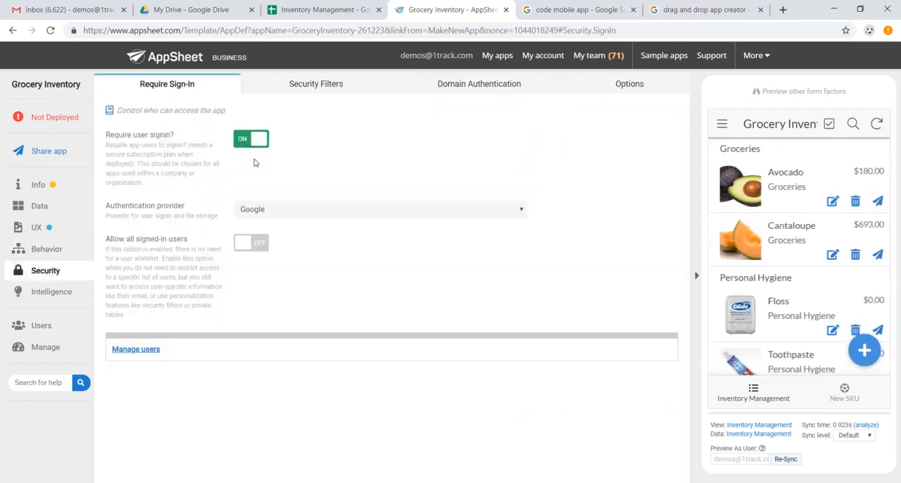
{"action": "left_click", "coordinate": [275, 213]}
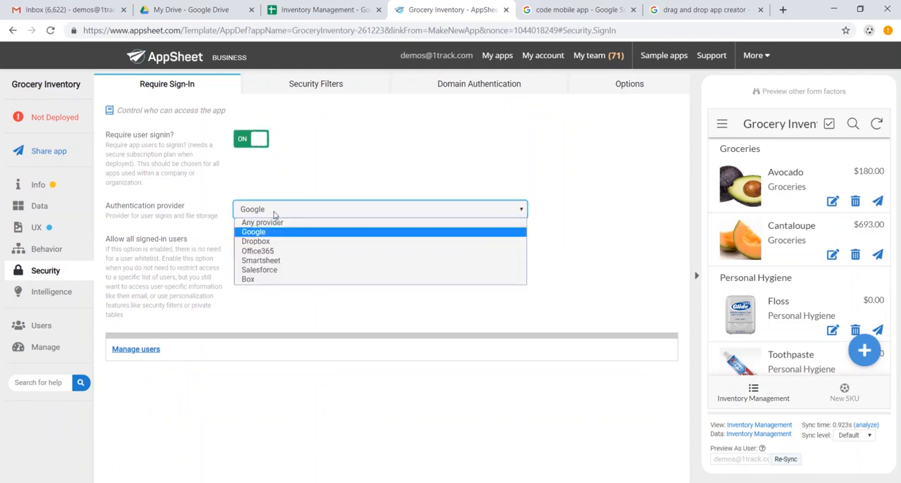
{"action": "left_click", "coordinate": [276, 214]}
{"action": "left_click", "coordinate": [64, 292]}
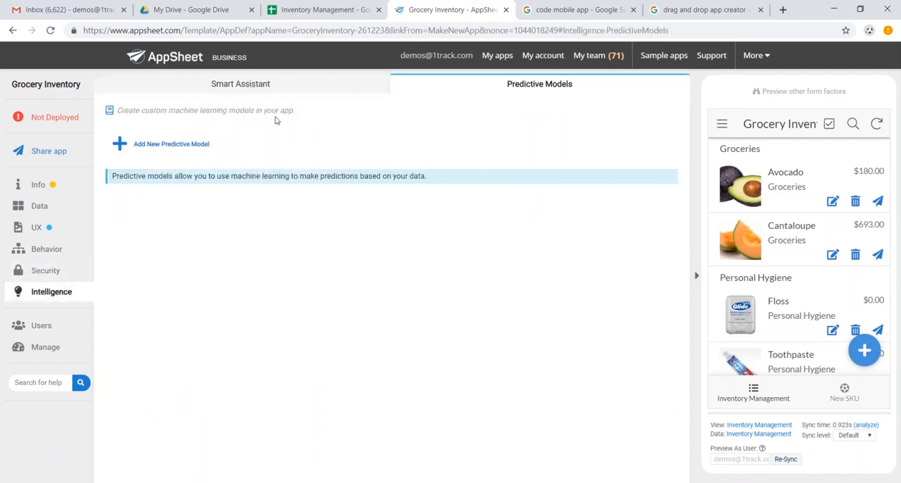
{"action": "left_click", "coordinate": [287, 92]}
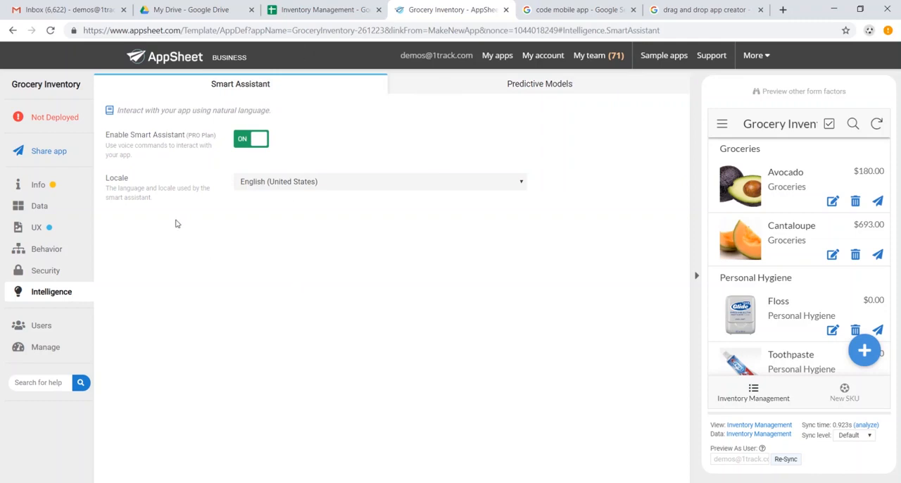
Step: Open the deployment check for Grocery Inventory and move the app to the deployed state
{"action": "left_click", "coordinate": [66, 122]}
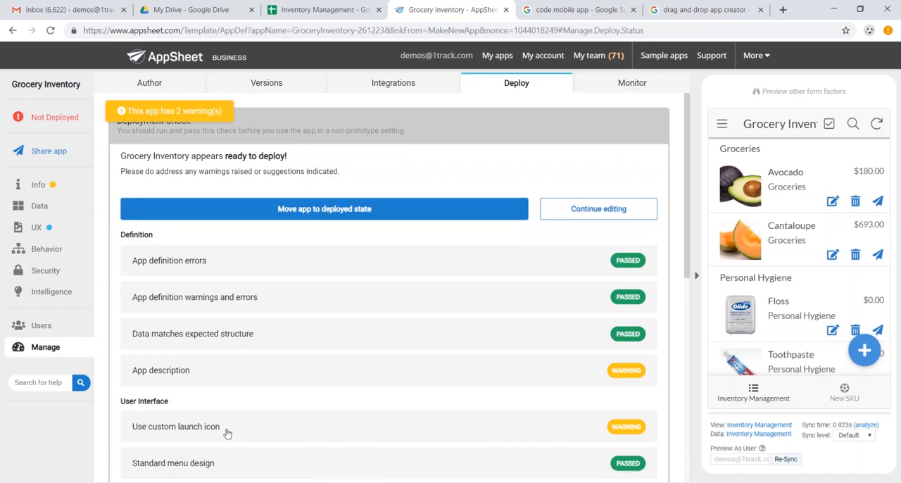
{"action": "left_click", "coordinate": [255, 208]}
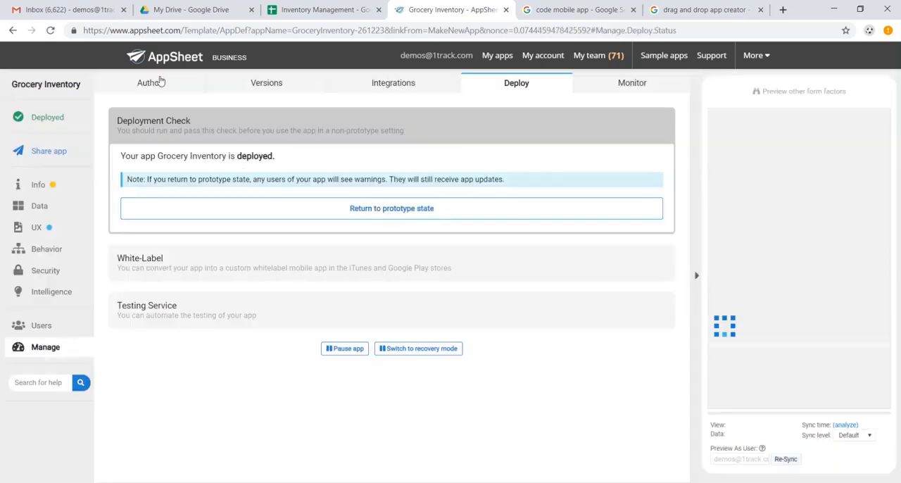
Step: Switch to Gmail, run Grocery Inventory in the browser via its install e-mail, and view the New SKU form without saving
{"action": "left_click", "coordinate": [66, 13]}
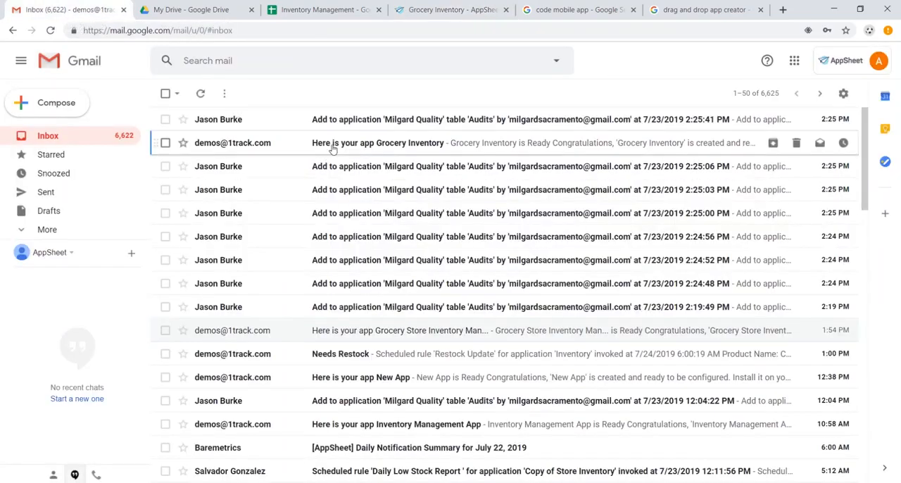
{"action": "left_click", "coordinate": [332, 147]}
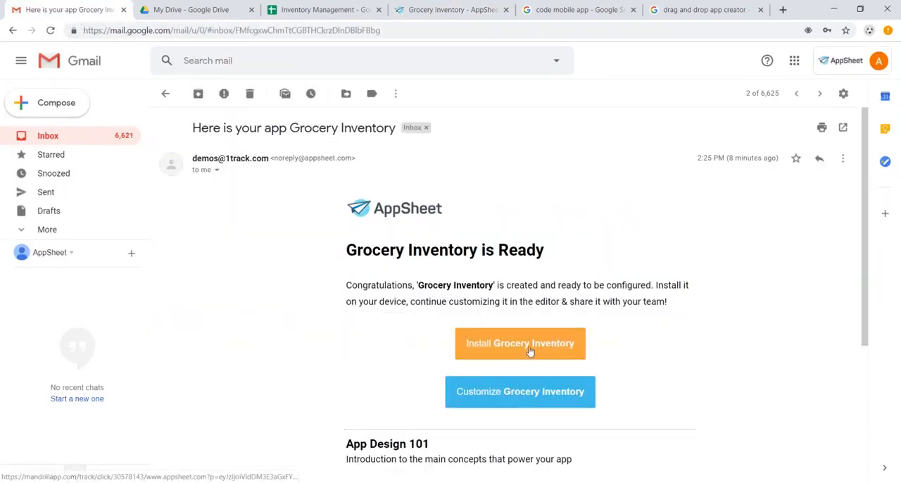
{"action": "left_click", "coordinate": [530, 350]}
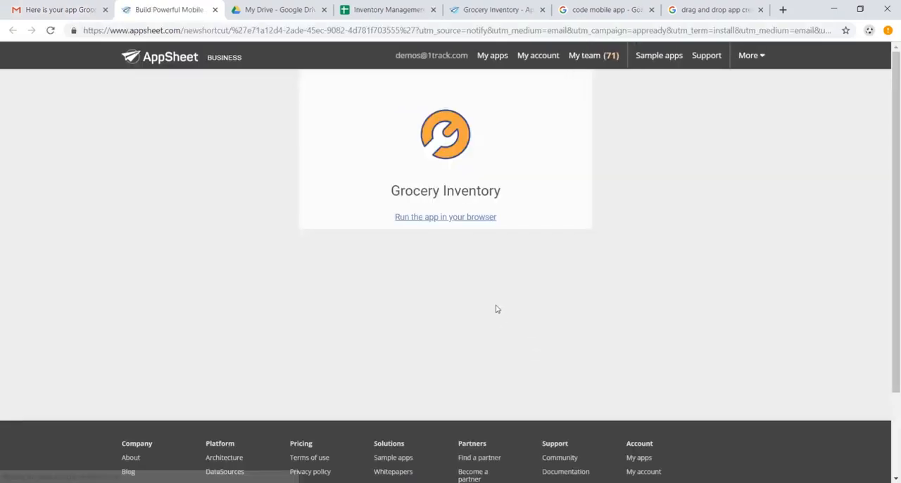
{"action": "left_click", "coordinate": [472, 221]}
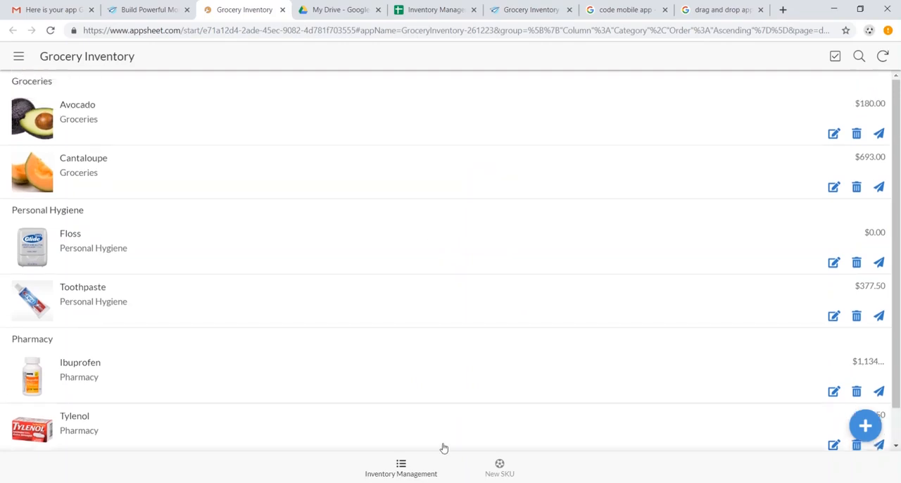
{"action": "left_click", "coordinate": [500, 468]}
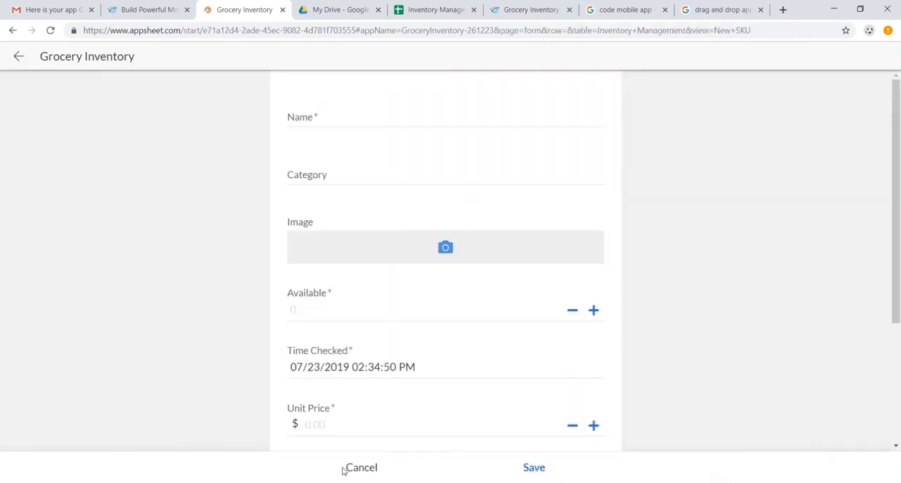
{"action": "left_click", "coordinate": [361, 468]}
Step: Return to the AppSheet editor and open the Grocery Inventory sharing settings at the empty user e-mails entry
{"action": "left_click", "coordinate": [531, 9]}
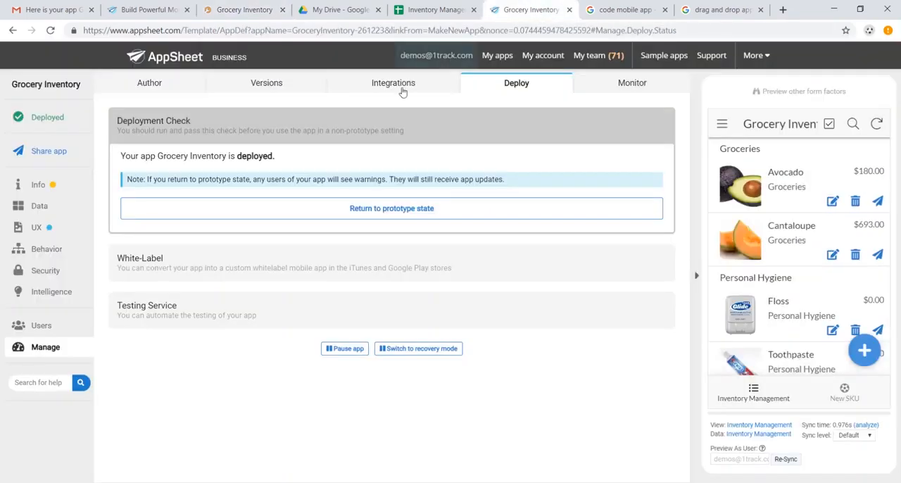
{"action": "left_click", "coordinate": [56, 151]}
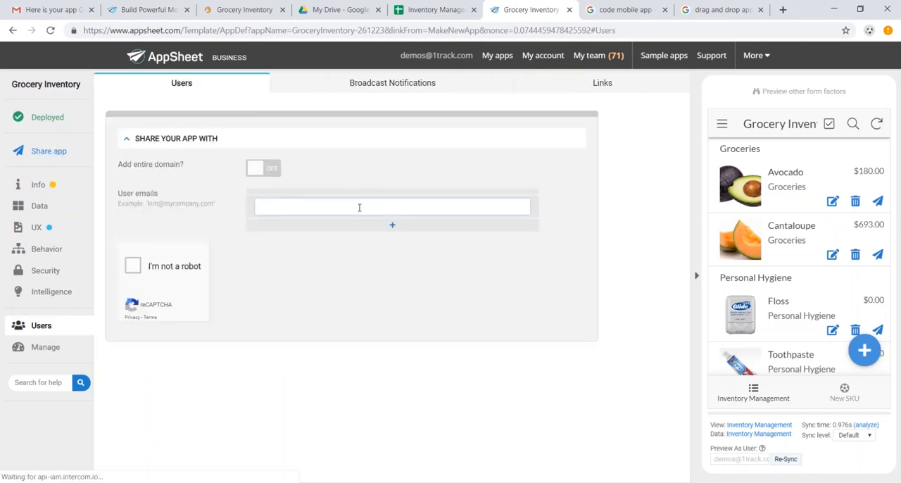
{"action": "left_click", "coordinate": [359, 207]}
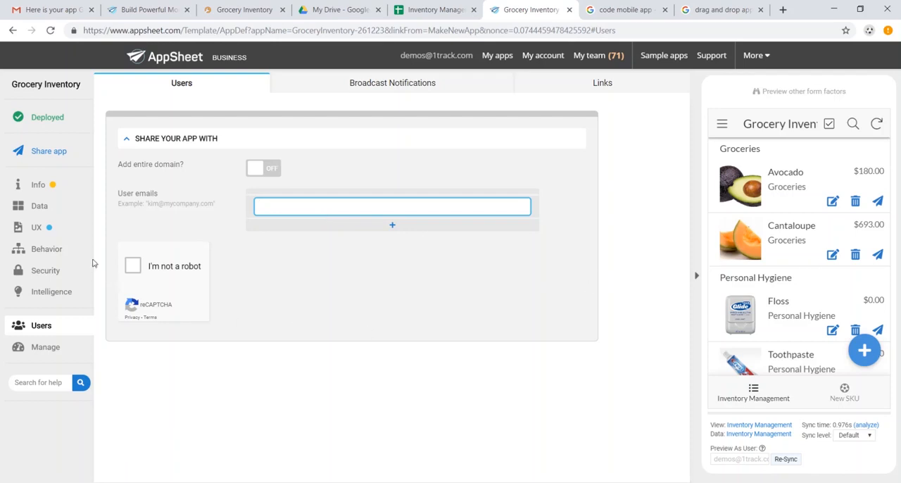
Step: Open the AppSheet website's sample apps gallery and examine its Industry, Function and Feature filters
{"action": "left_click", "coordinate": [56, 238]}
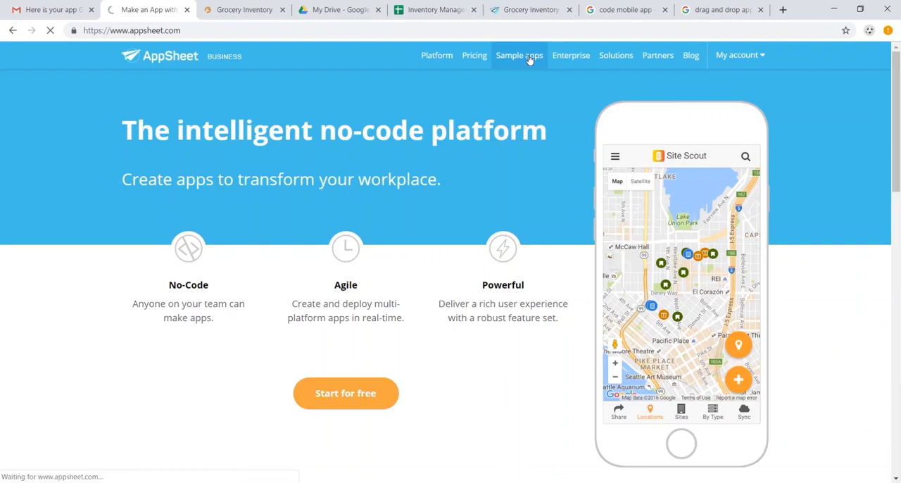
{"action": "left_click", "coordinate": [530, 57]}
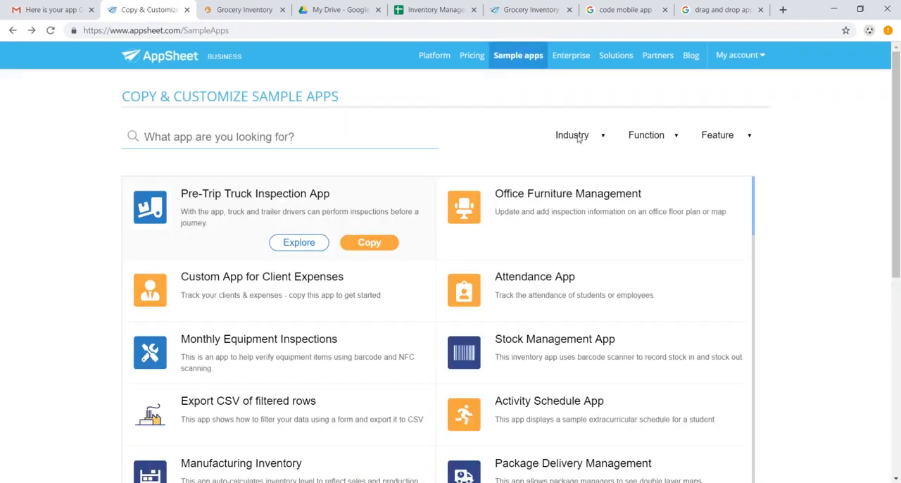
{"action": "left_click", "coordinate": [577, 138]}
{"action": "left_click", "coordinate": [650, 140]}
{"action": "left_click", "coordinate": [650, 141]}
{"action": "left_click", "coordinate": [729, 138]}
{"action": "left_click", "coordinate": [431, 259]}
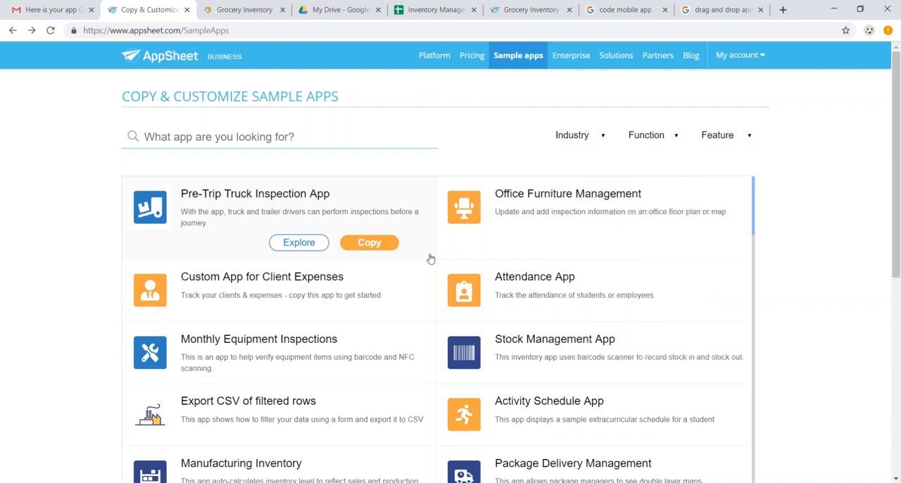